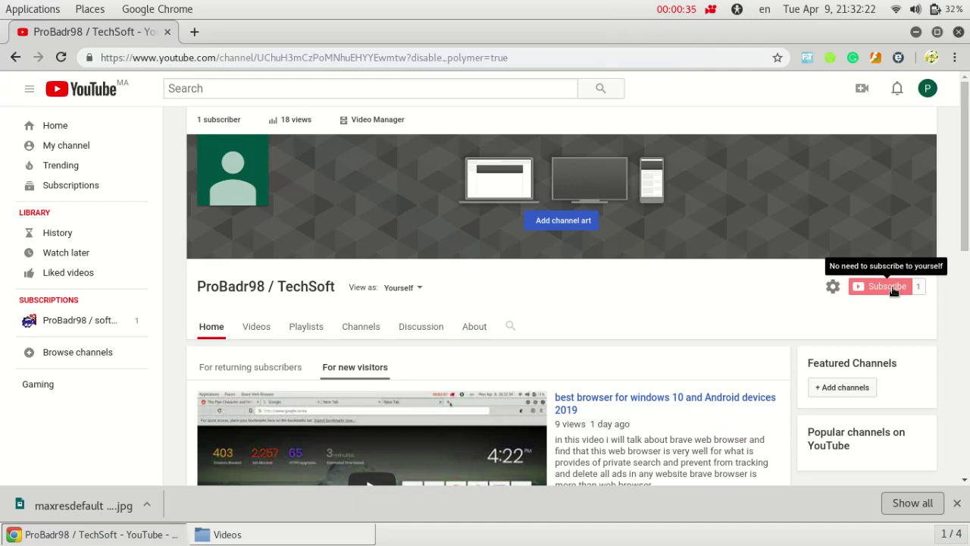
click(201, 33)
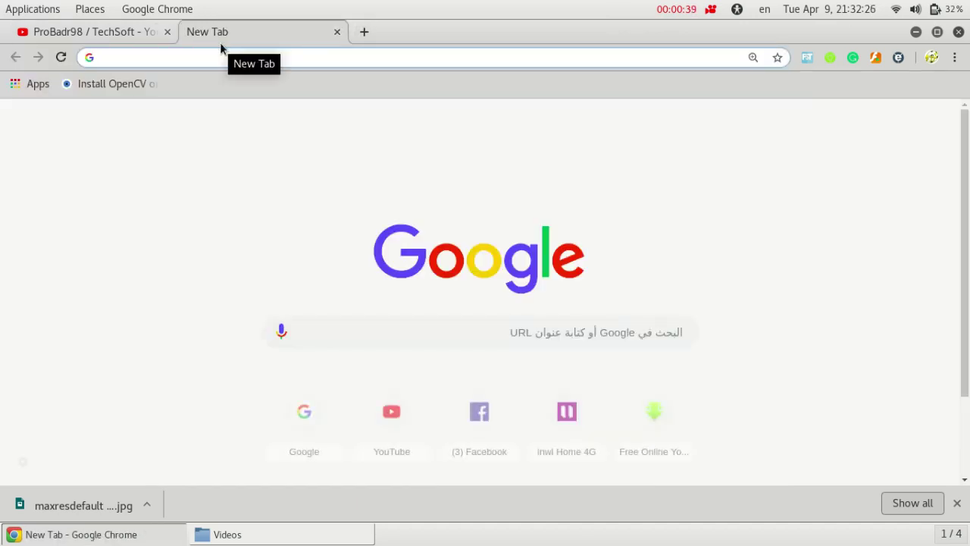
text(bra)
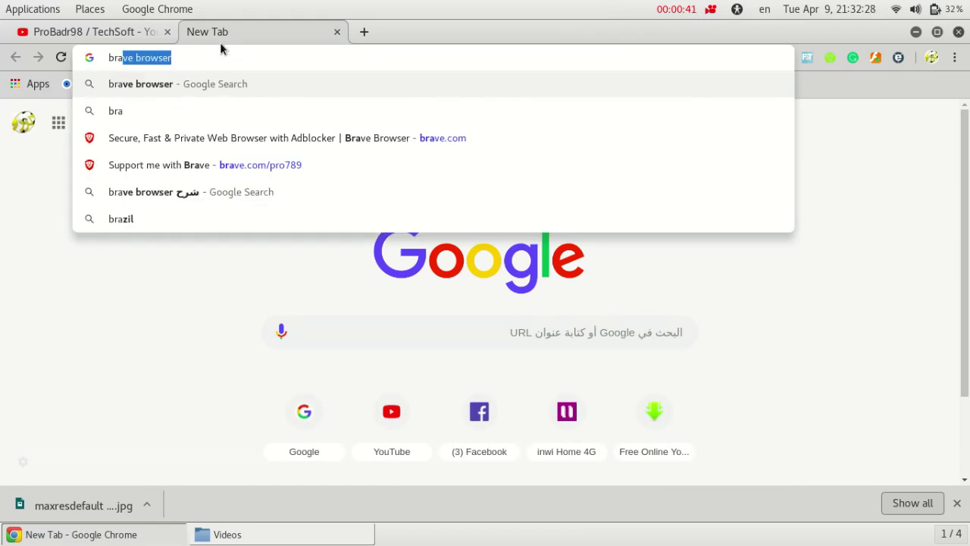
click(287, 170)
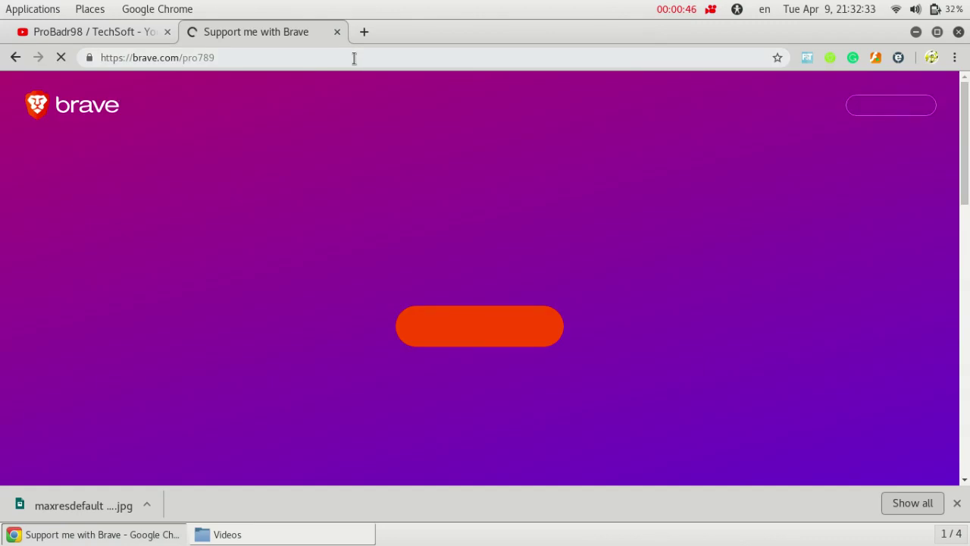
Go to the Download Brave Linux installation guide and scroll through its apt commands
click(355, 58)
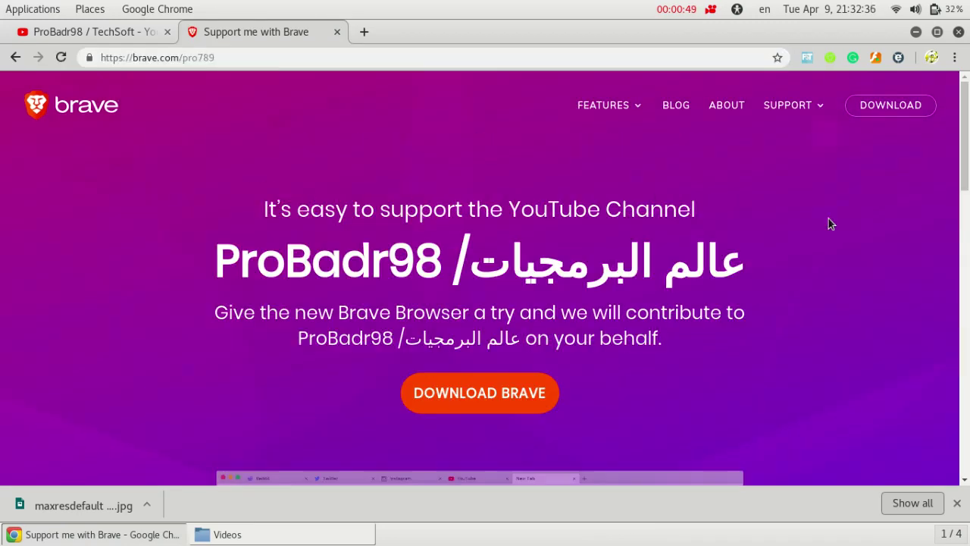
click(455, 390)
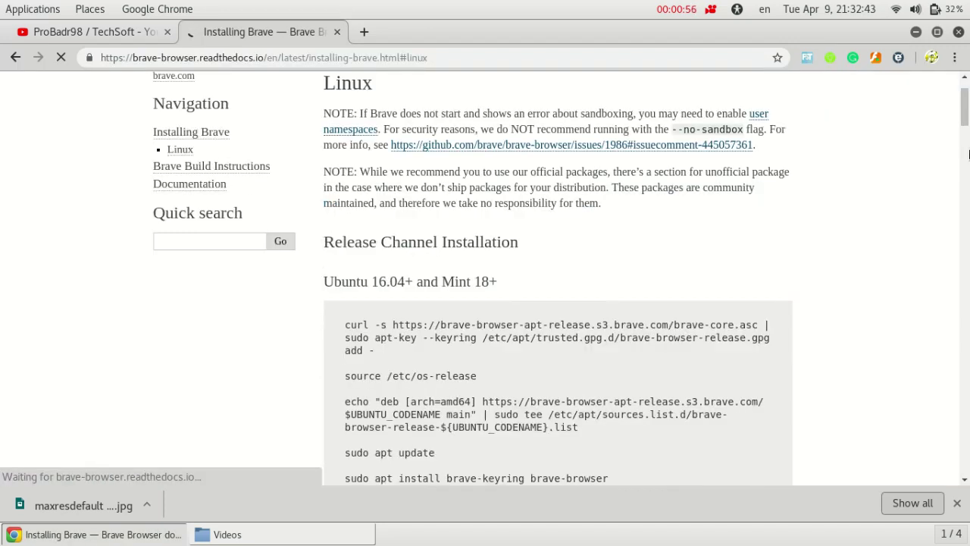
drag(969, 153, 968, 134)
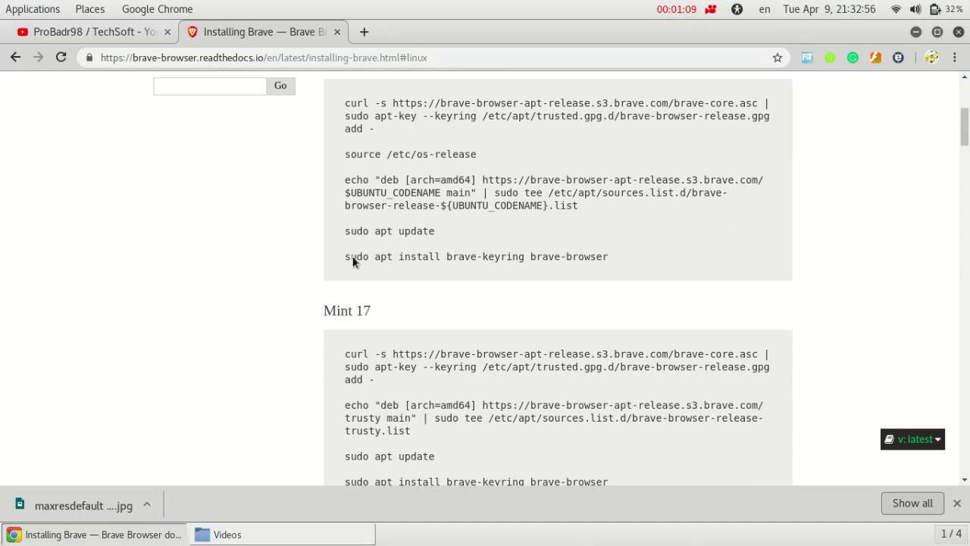
mouse_move(1, 6)
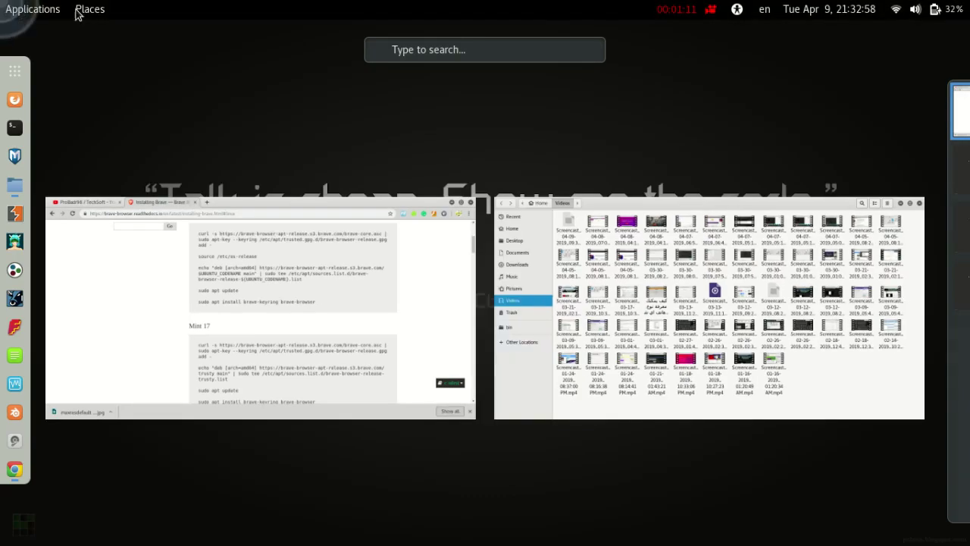
Launch Brave Web Browser from an Activities search for 'bra', then scroll the guide back up
text(bra)
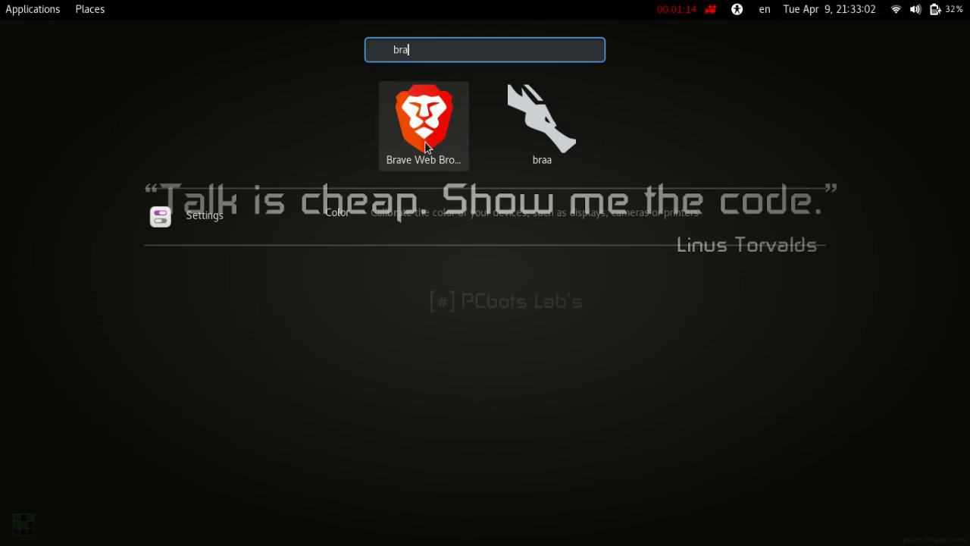
click(426, 144)
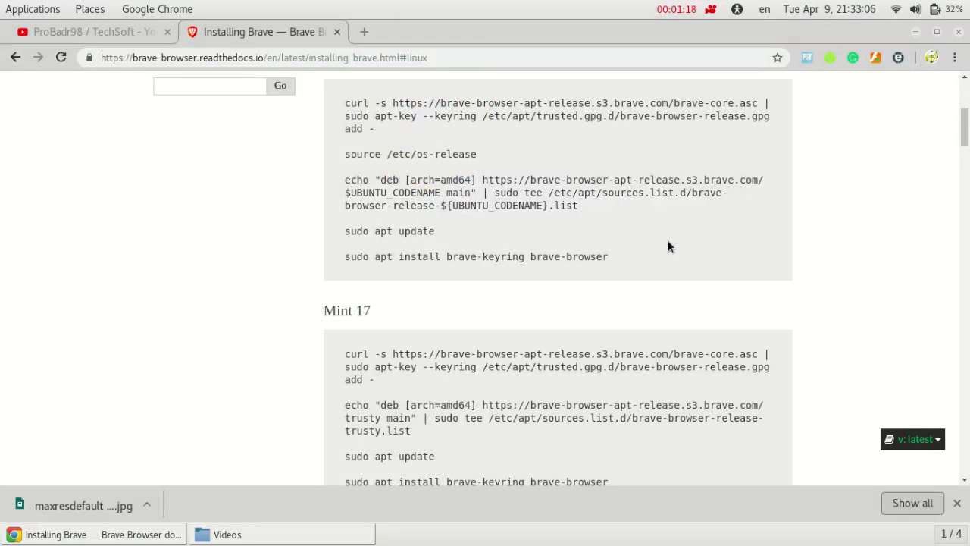
scroll(968, 130, up, 5)
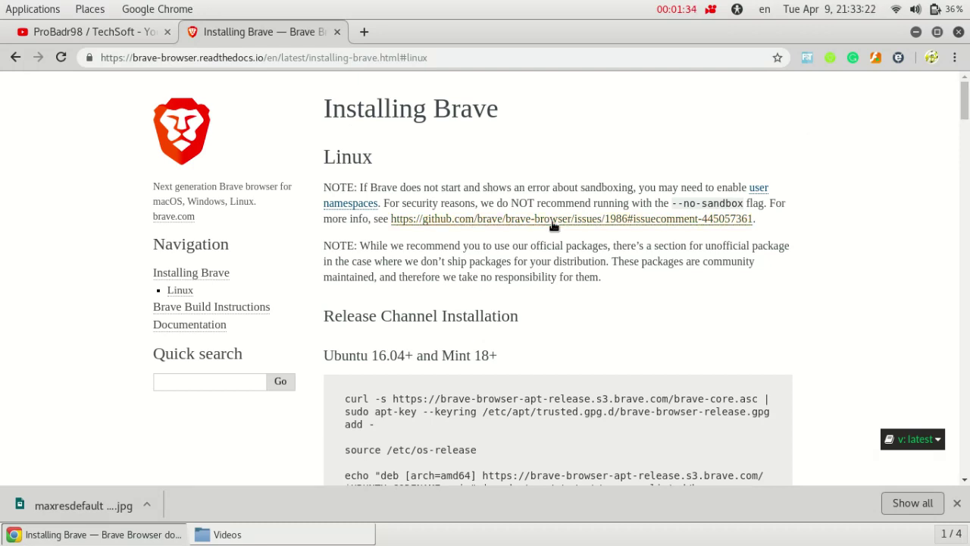
Launch Brave from Terminal with 'brave-browser --no-sandbox &' and move the terminal aside
mouse_move(2, 148)
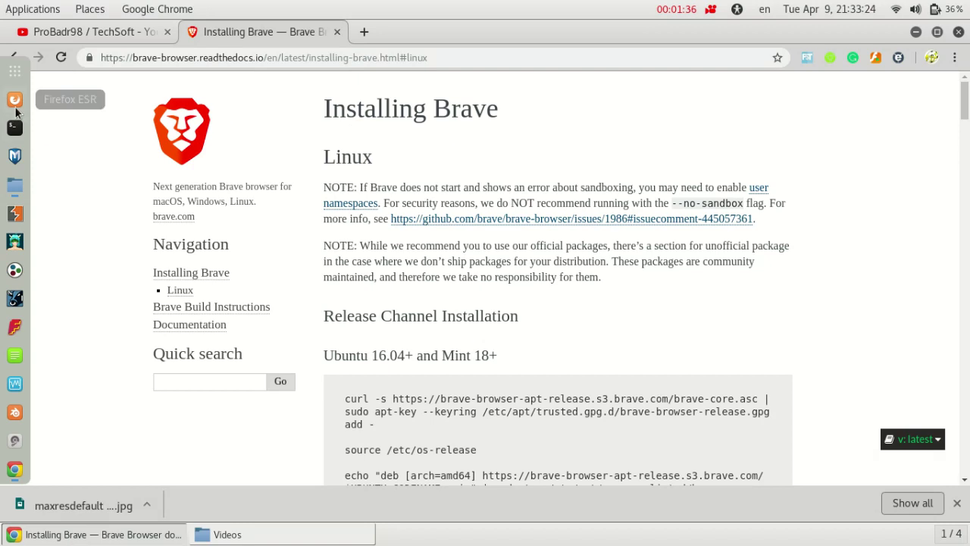
click(15, 125)
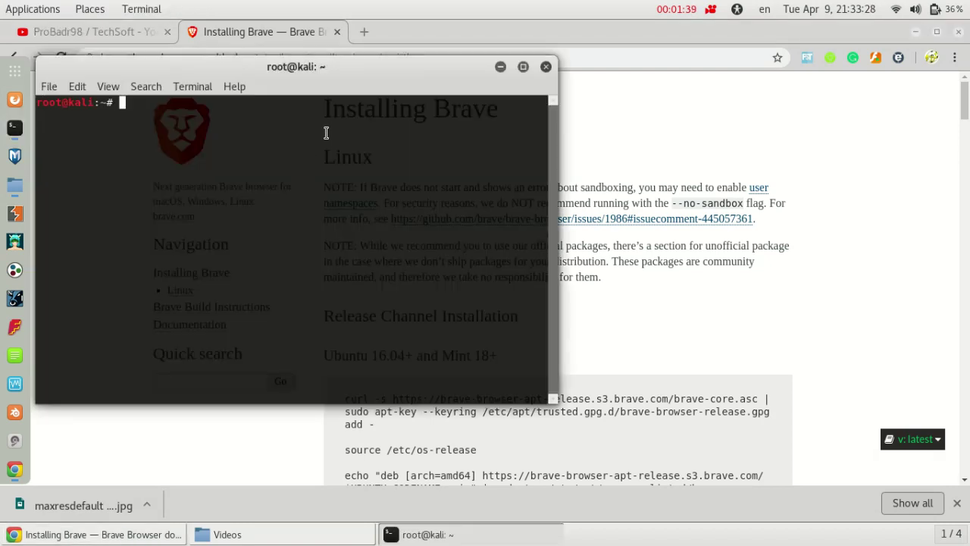
text(brave-browser )
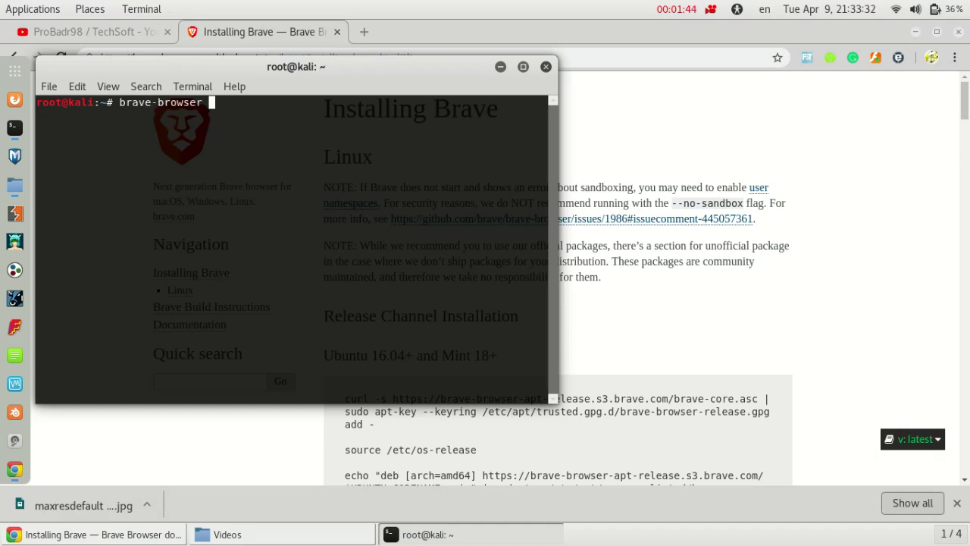
text(-)
text(-oo)
key(BackSpace)
key(BackSpace)
text(no-sand)
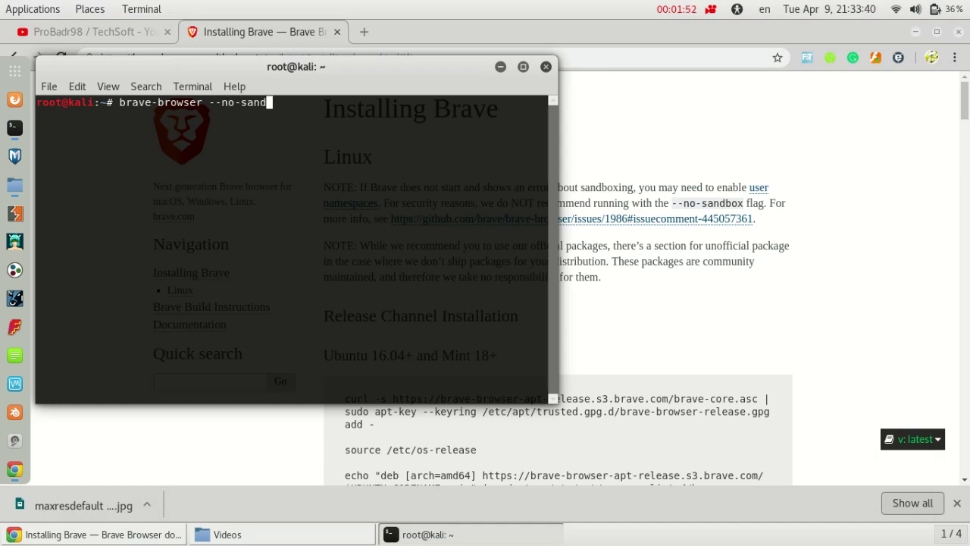
text(box &)
key(Return)
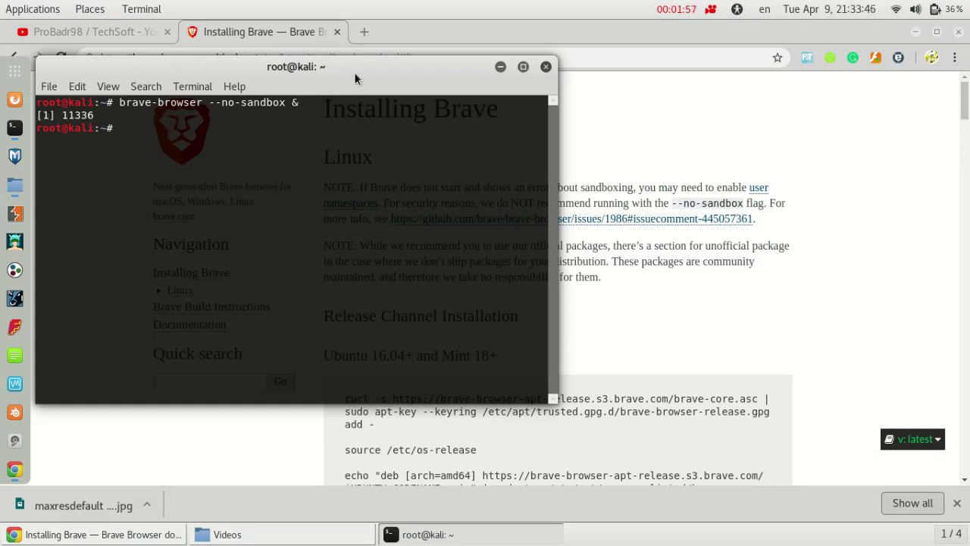
drag(366, 69, 457, 84)
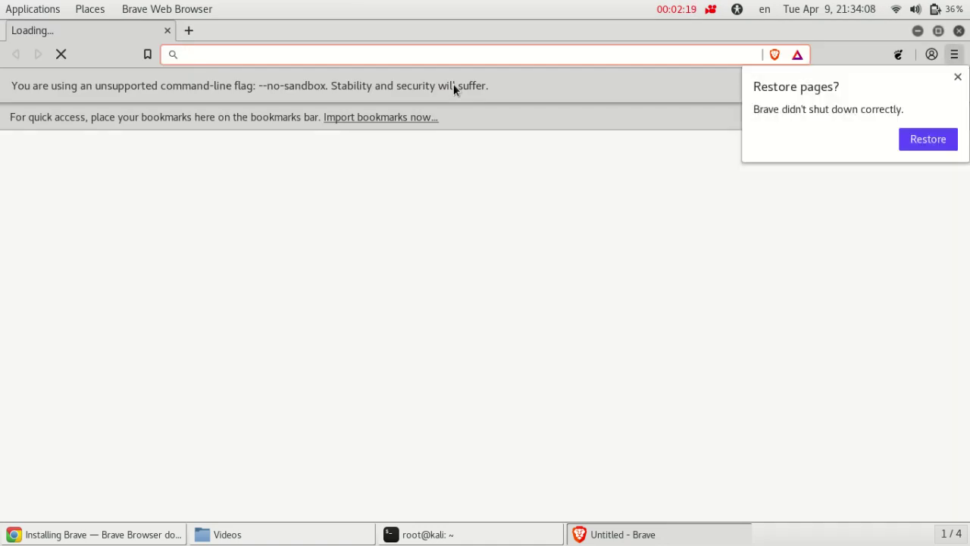
Restore Brave's previous session tabs, close the YouTube tab, and switch back to Chrome
click(900, 134)
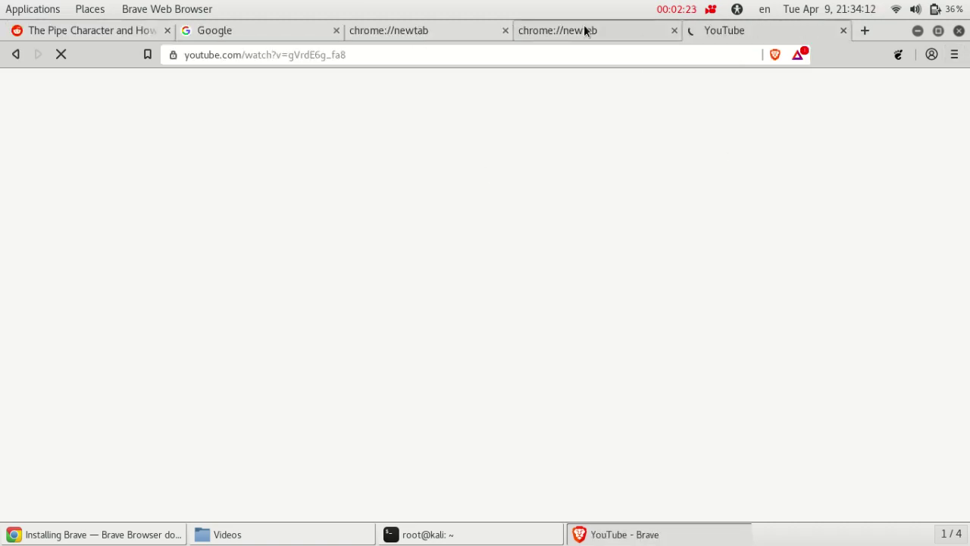
click(842, 30)
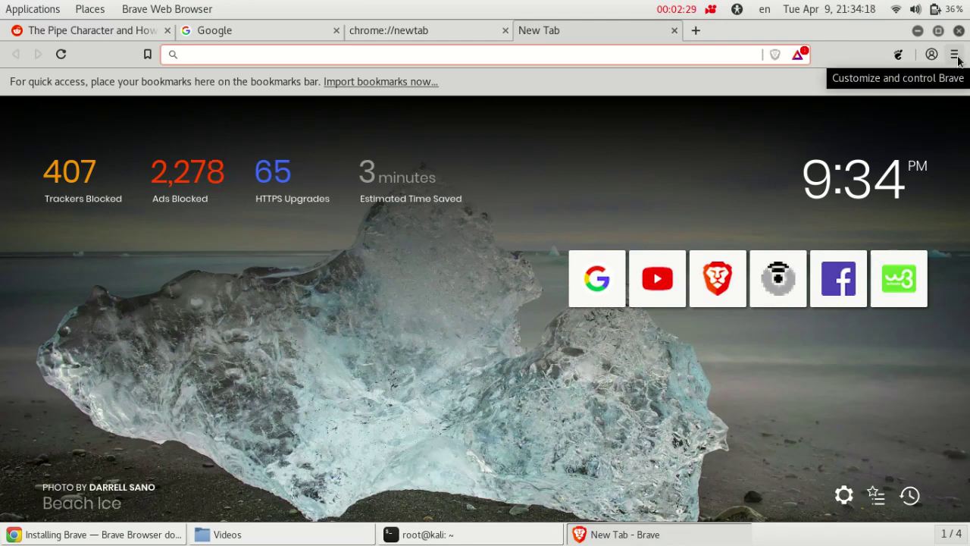
click(955, 55)
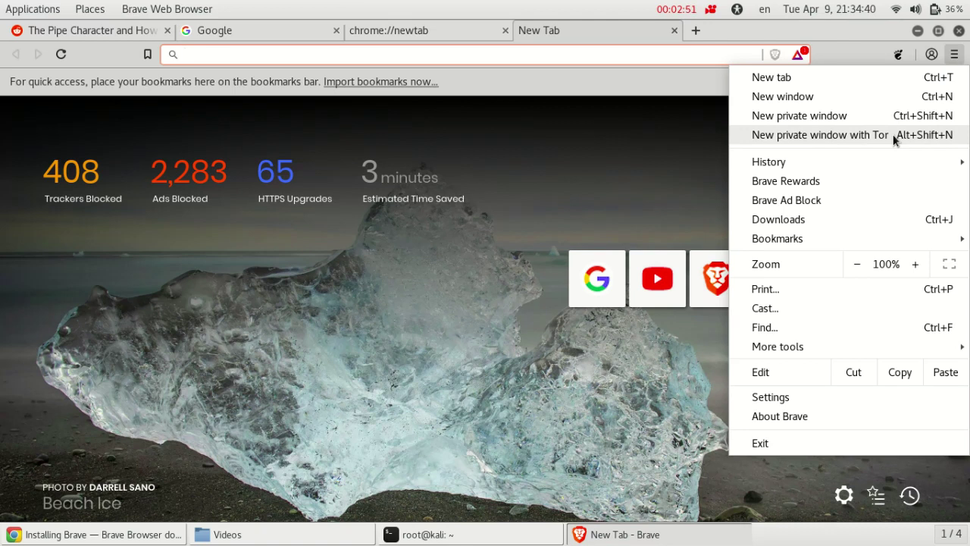
key(Escape)
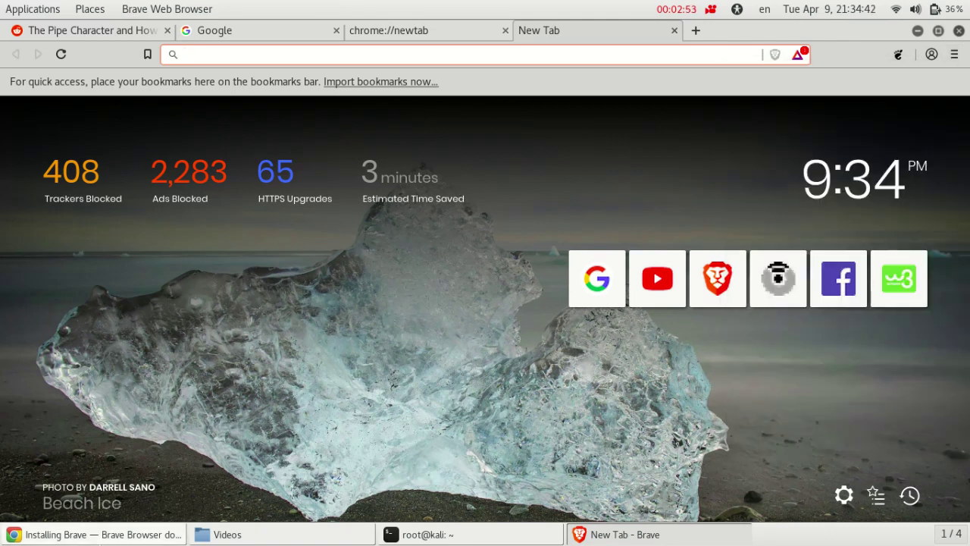
key(alt+Tab)
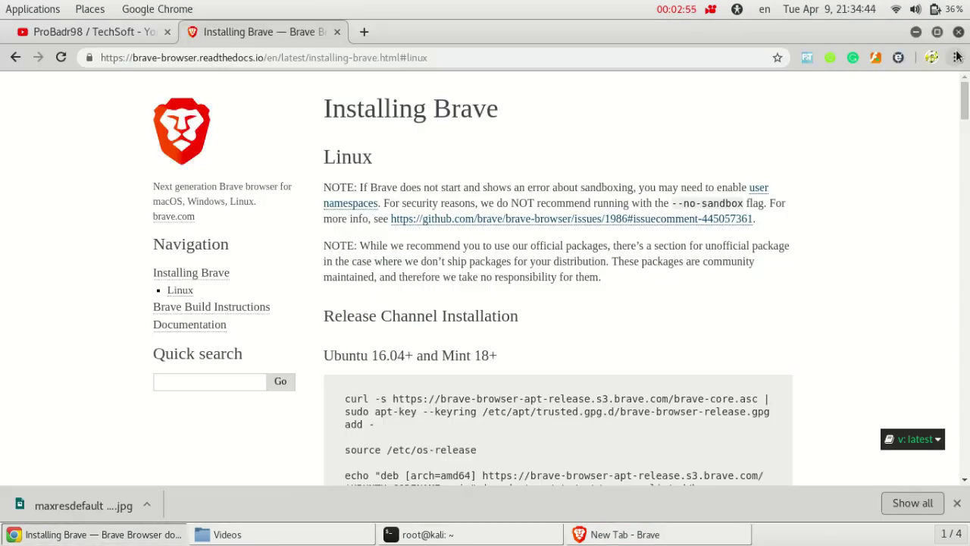
Check Chrome's three-dot menu, then bring Brave's New Tab window to the front
click(955, 58)
click(955, 58)
click(955, 57)
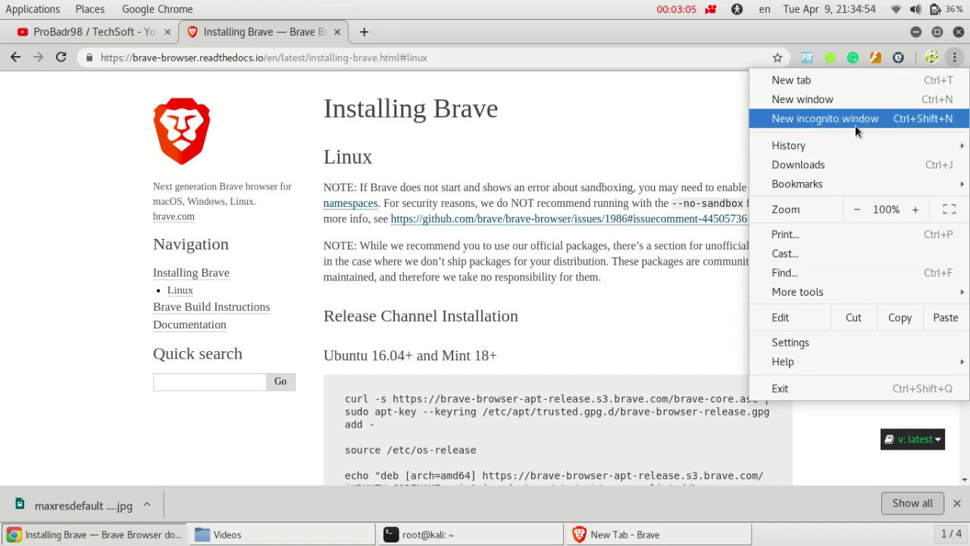
click(625, 534)
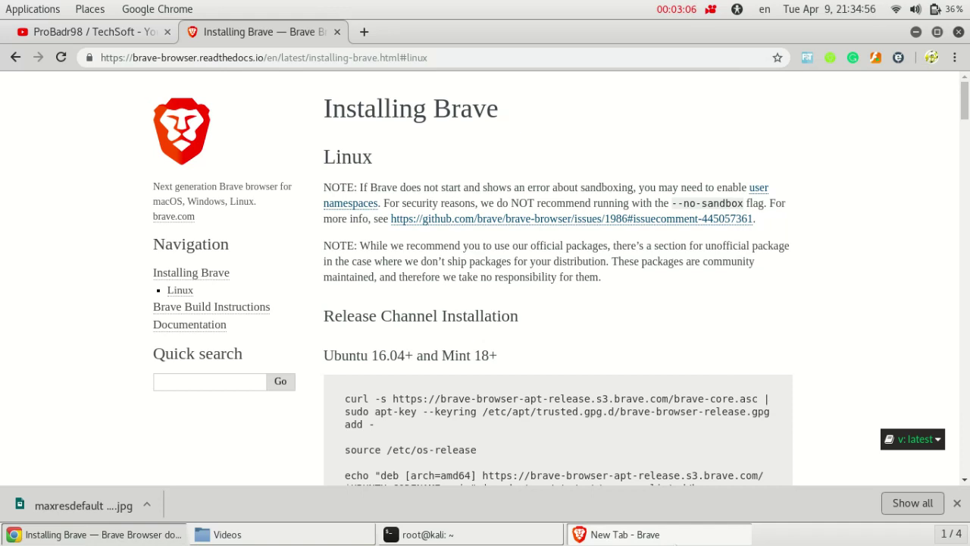
click(624, 535)
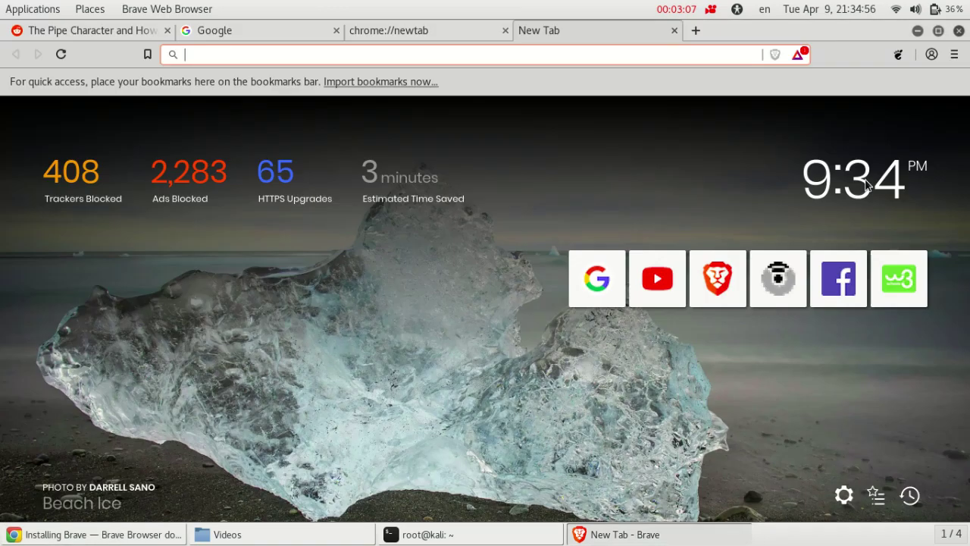
Open a 'New private window with Tor' from Brave's menu, then return to Chrome
click(954, 54)
click(848, 138)
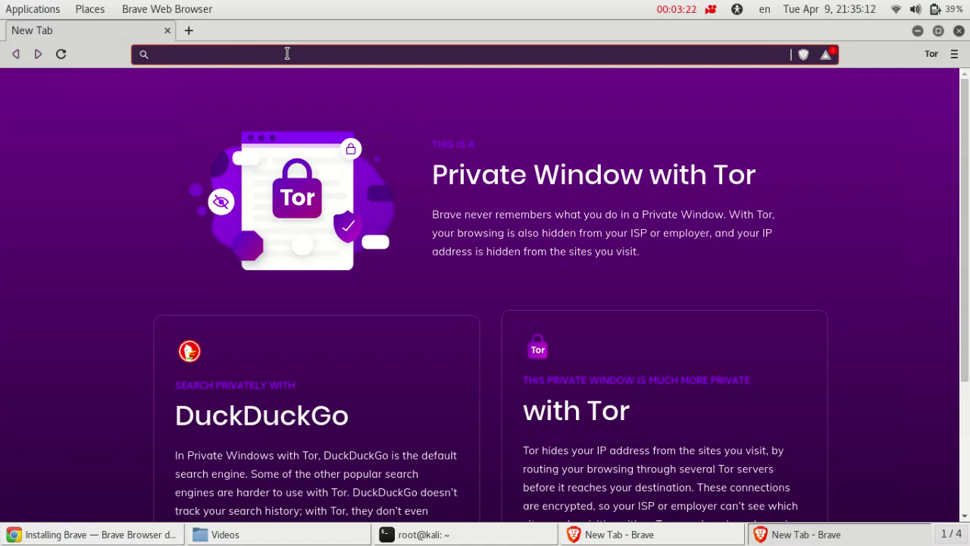
click(99, 535)
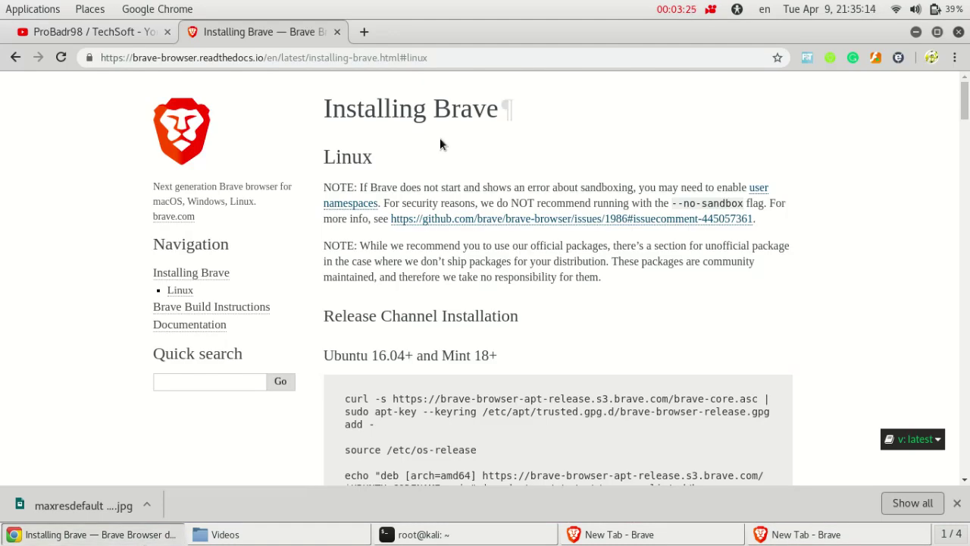
Google 'dark web websites' in a new tab and open the MakeUseOf best dark web websites article
click(363, 31)
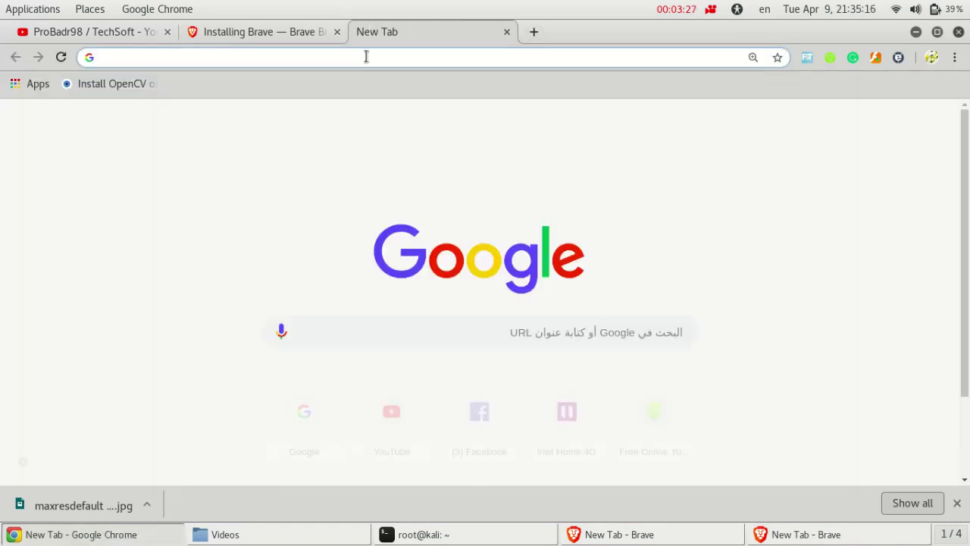
text(web )
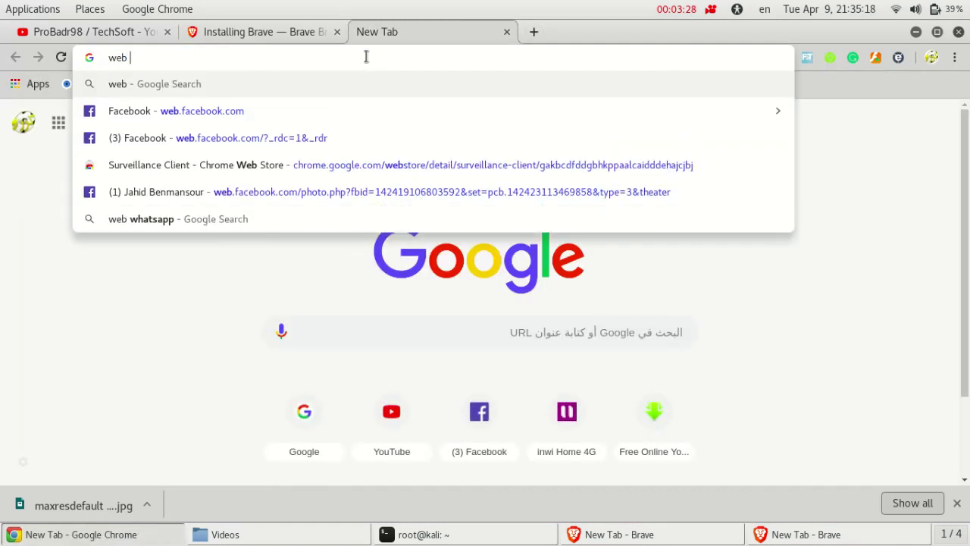
text(b)
key(BackSpace)
key(BackSpace)
key(BackSpace)
key(BackSpace)
key(BackSpace)
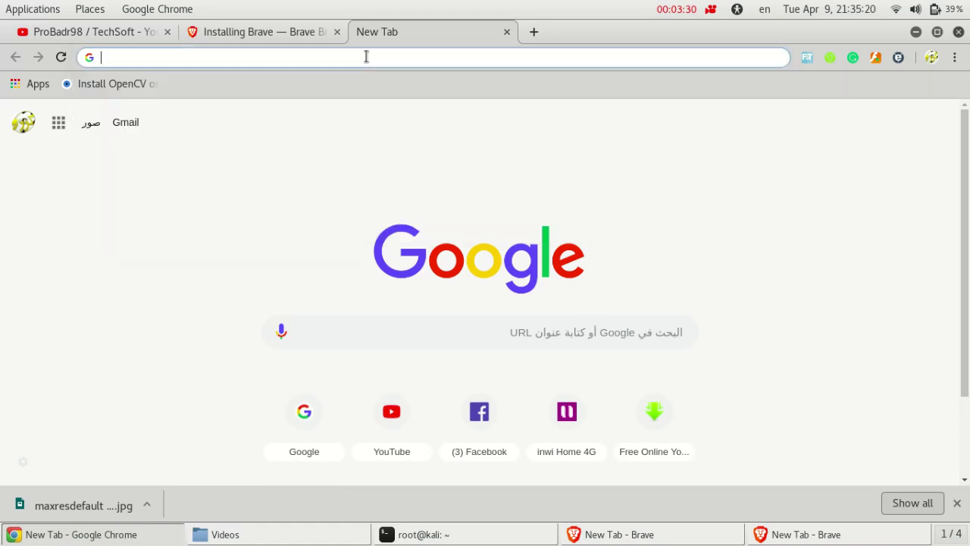
text(darke)
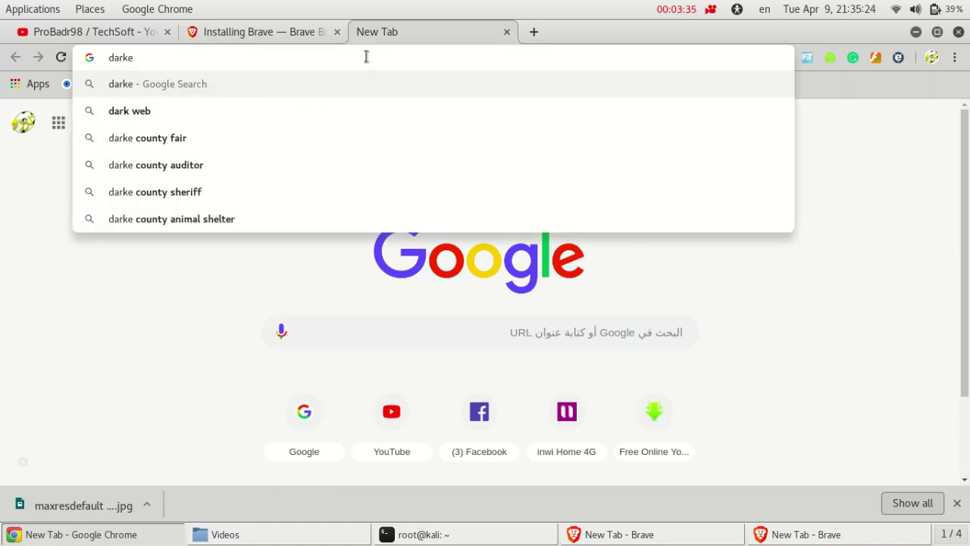
key(BackSpace)
text(w)
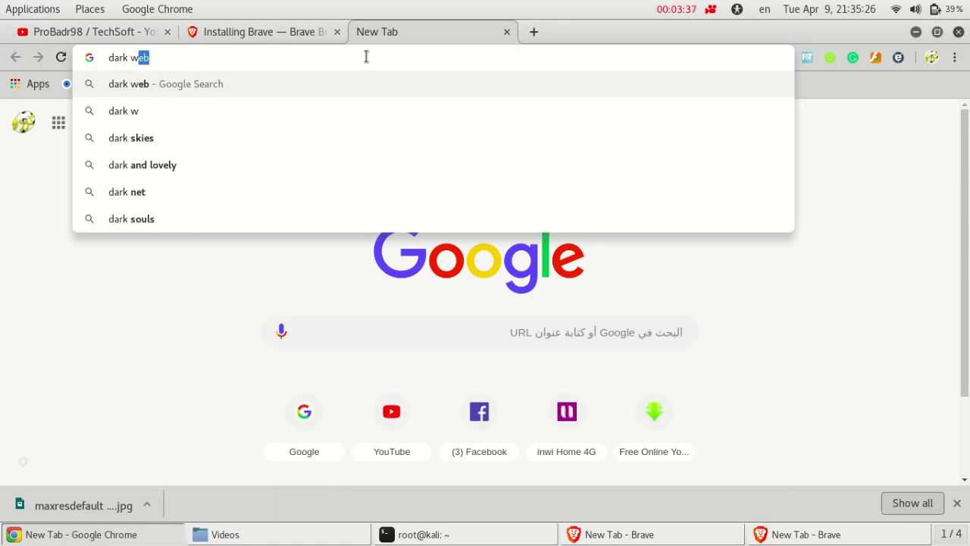
text(eb web)
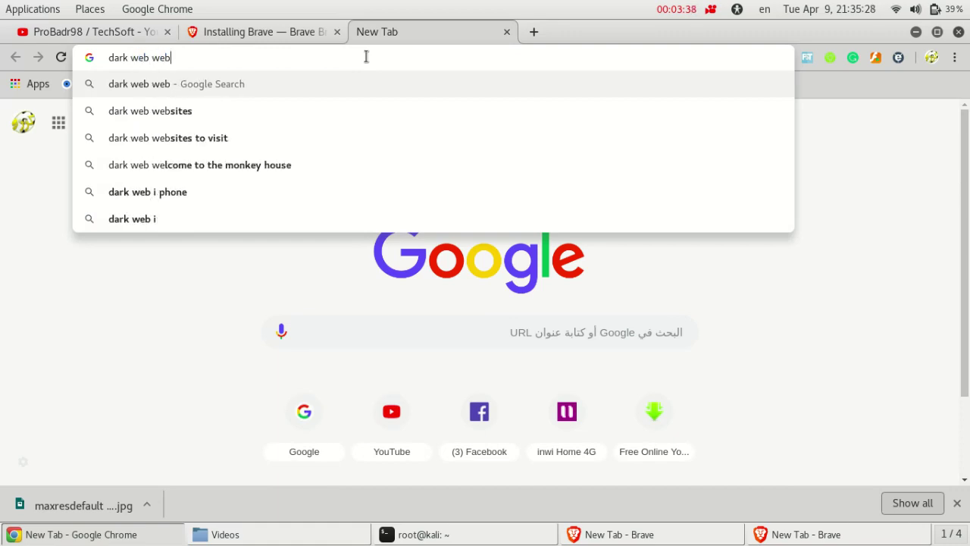
text(sites)
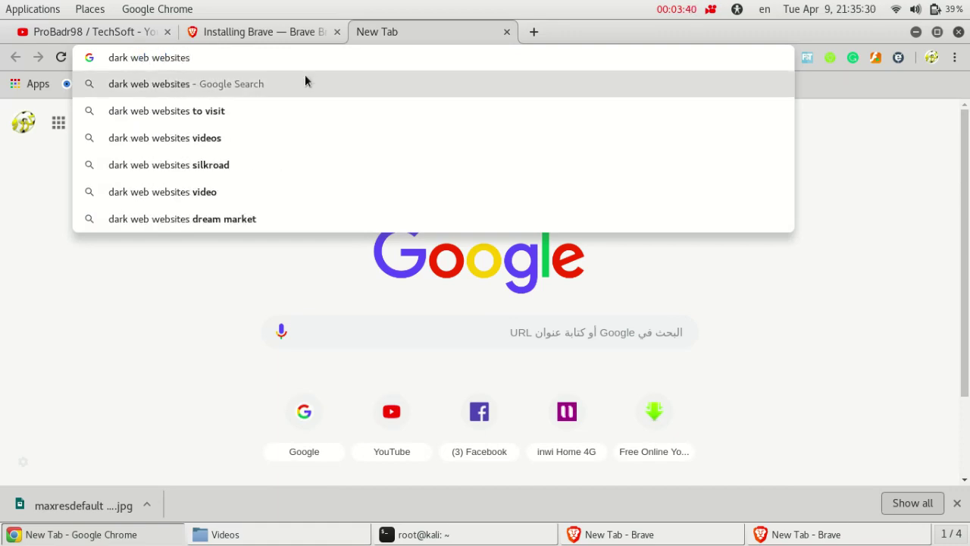
click(230, 86)
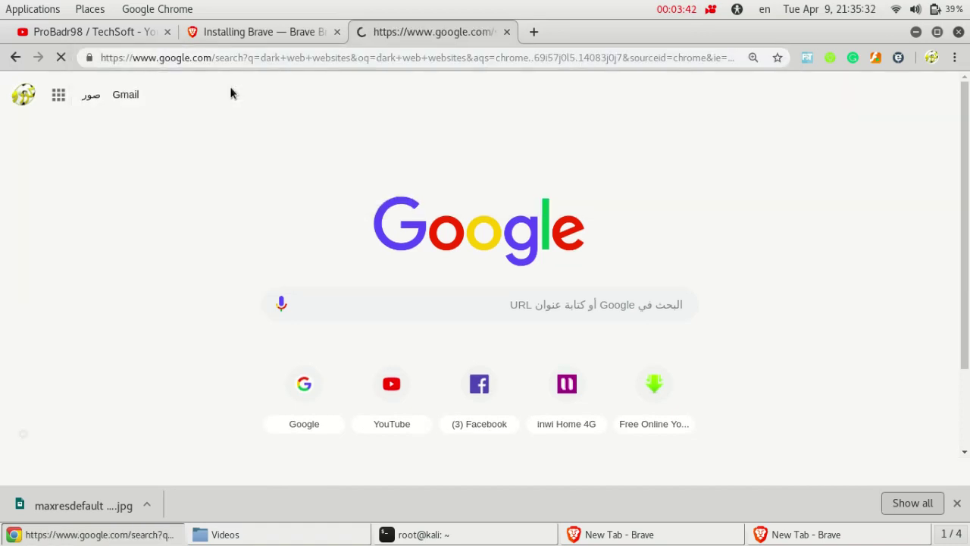
drag(966, 138, 968, 184)
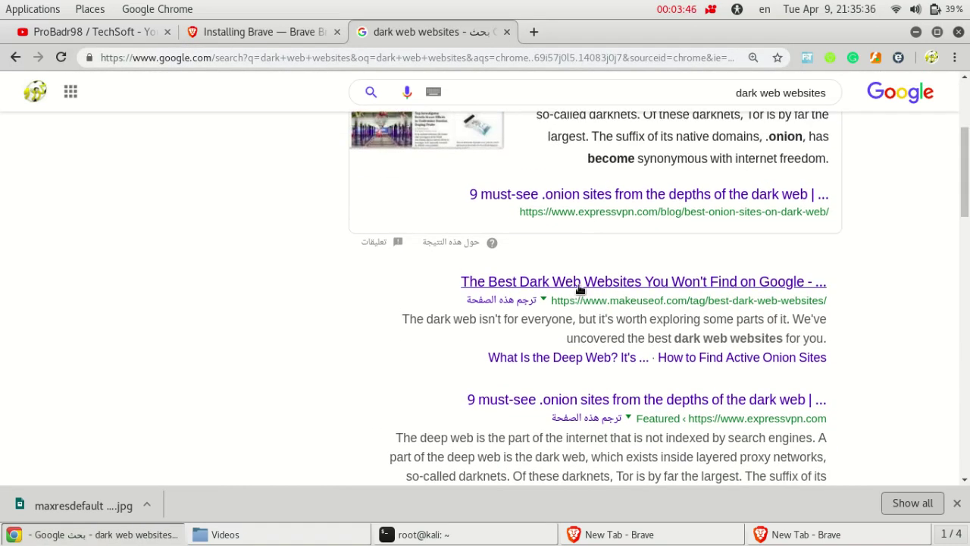
click(677, 284)
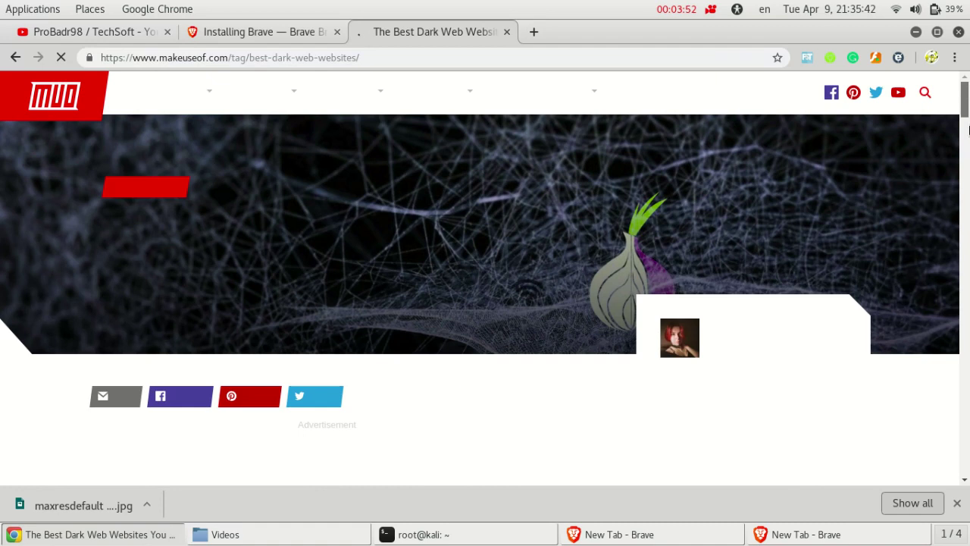
Accept the MakeUseOf cookie consent dialog after viewing its privacy options
drag(965, 102, 964, 277)
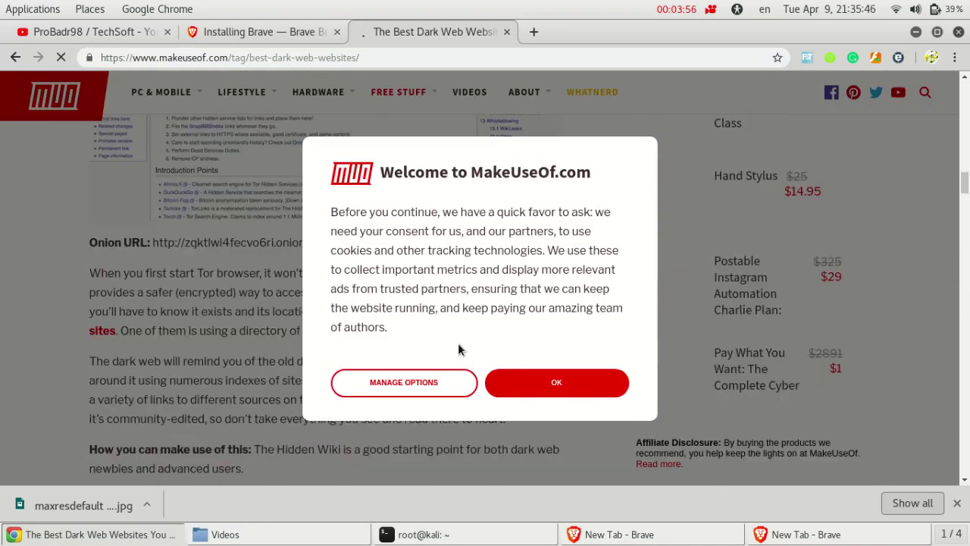
click(426, 393)
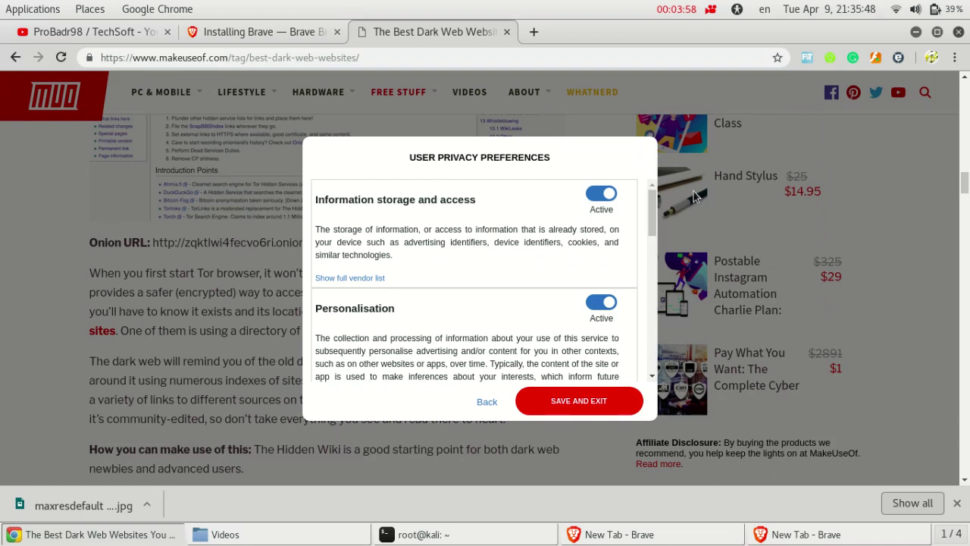
click(487, 402)
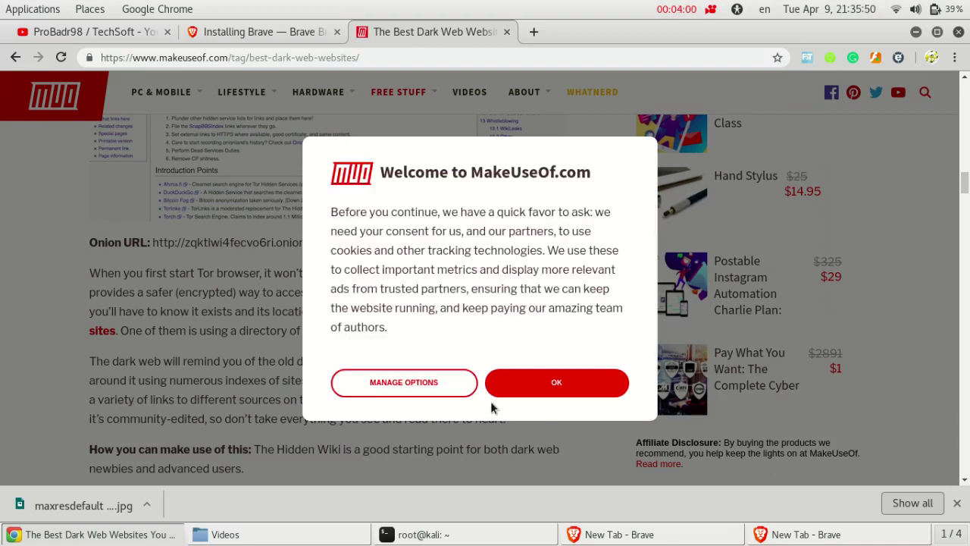
click(606, 383)
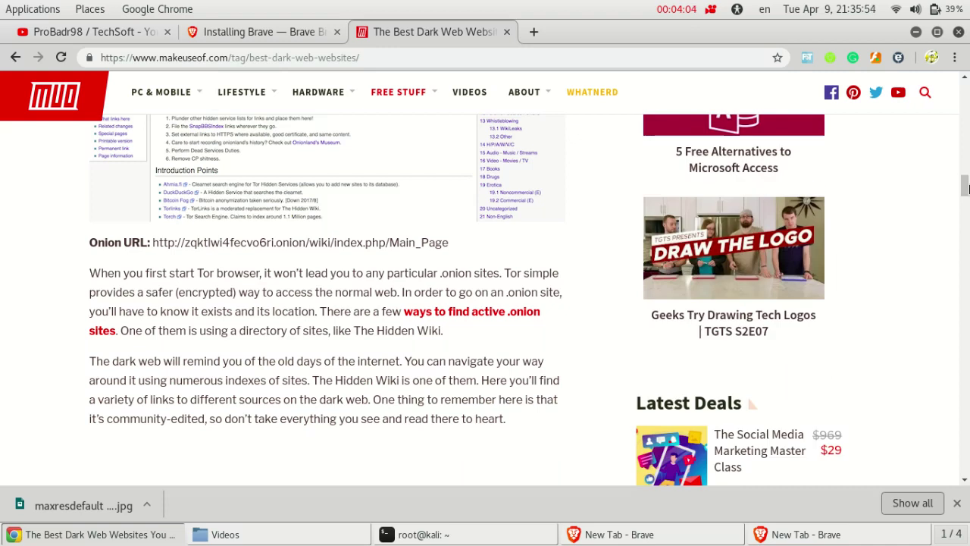
scroll(967, 199, down, 3)
scroll(967, 199, down, 8)
scroll(967, 227, down, 10)
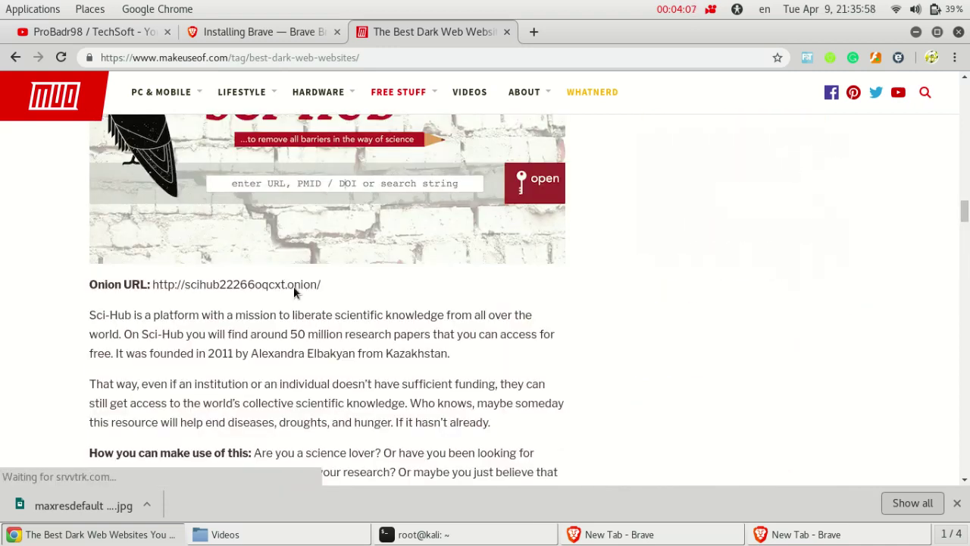
drag(321, 285, 153, 283)
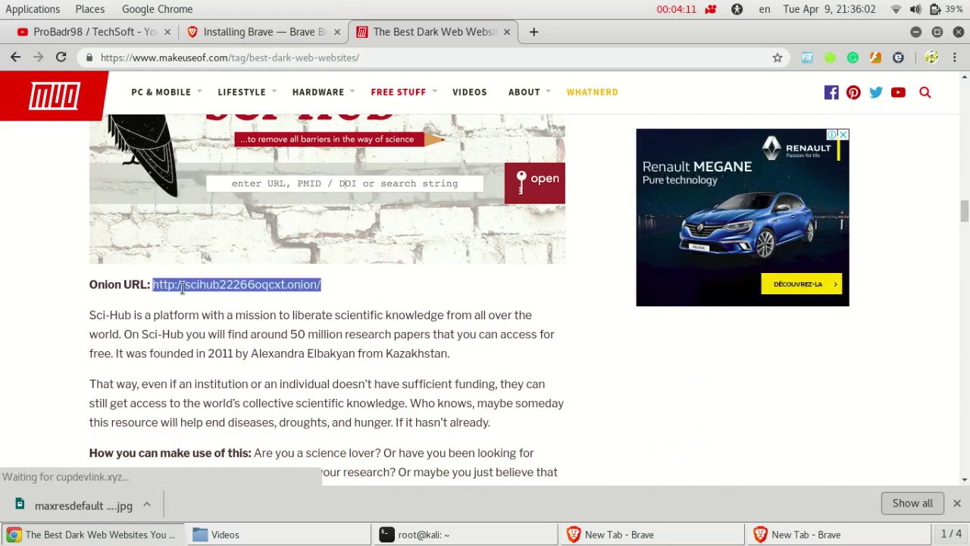
right_click(293, 288)
click(346, 297)
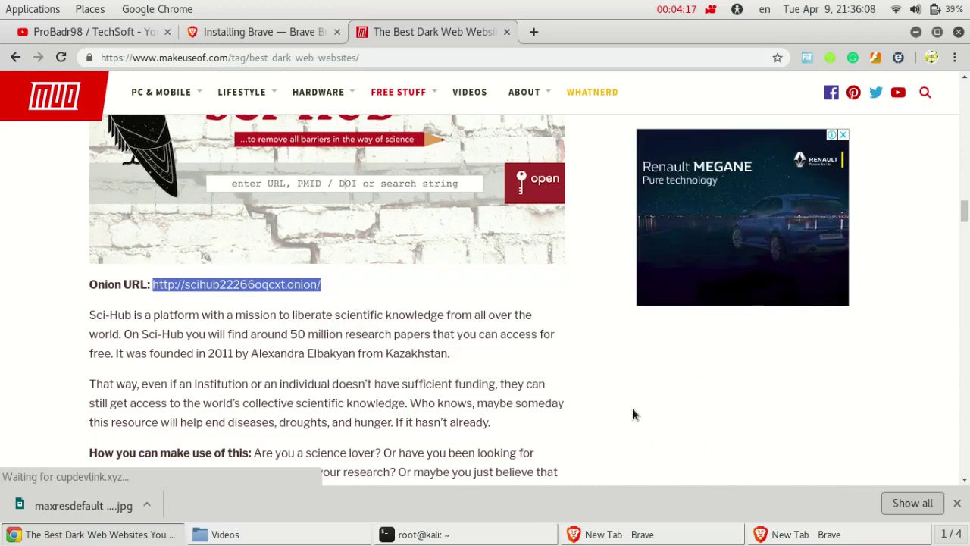
Load scihub22266oqcxt.onion in Brave's Tor private window, then return to the Chrome article
click(788, 534)
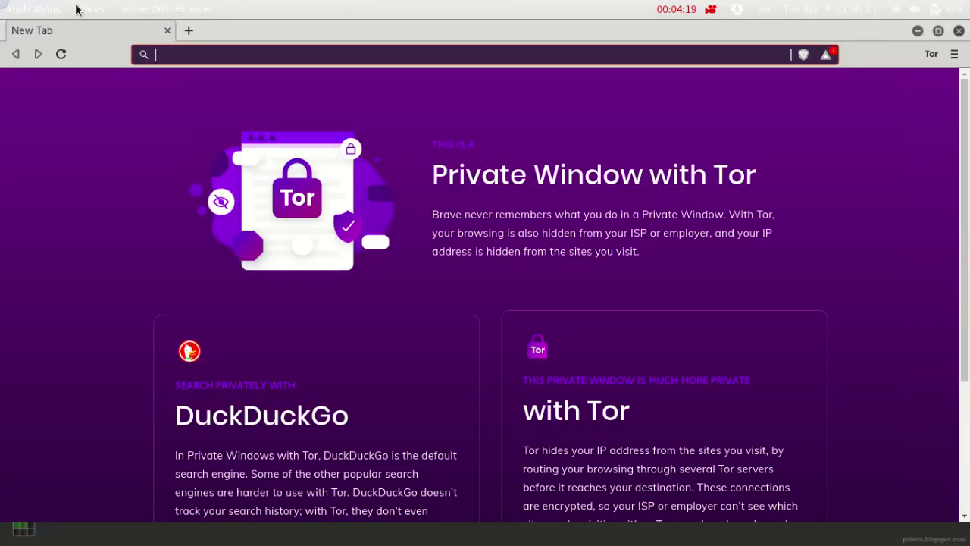
mouse_move(3, 3)
click(558, 414)
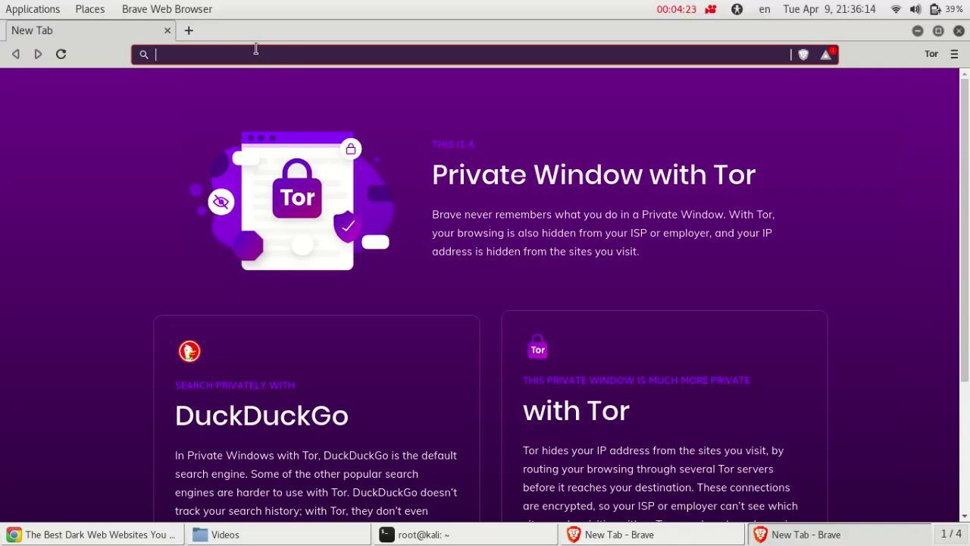
key(ctrl+v)
key(Return)
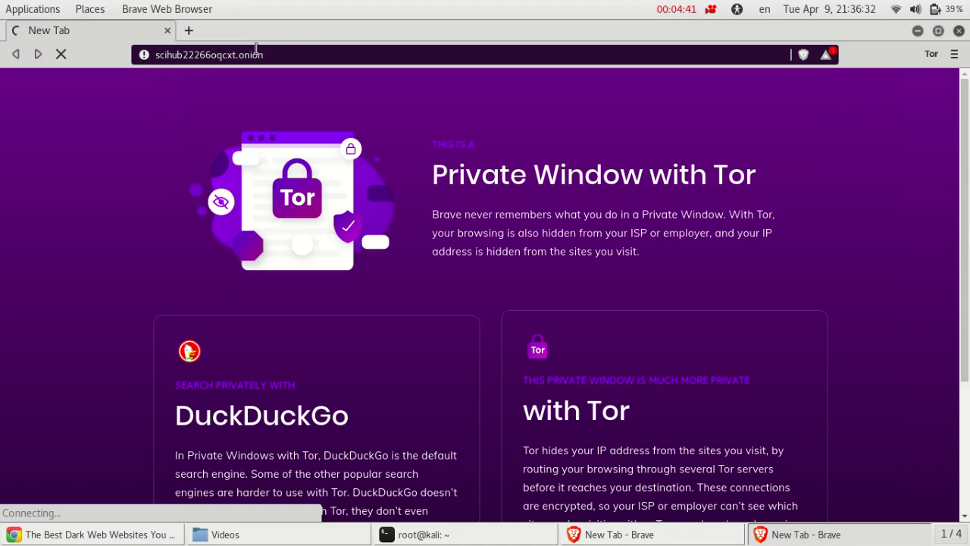
click(288, 56)
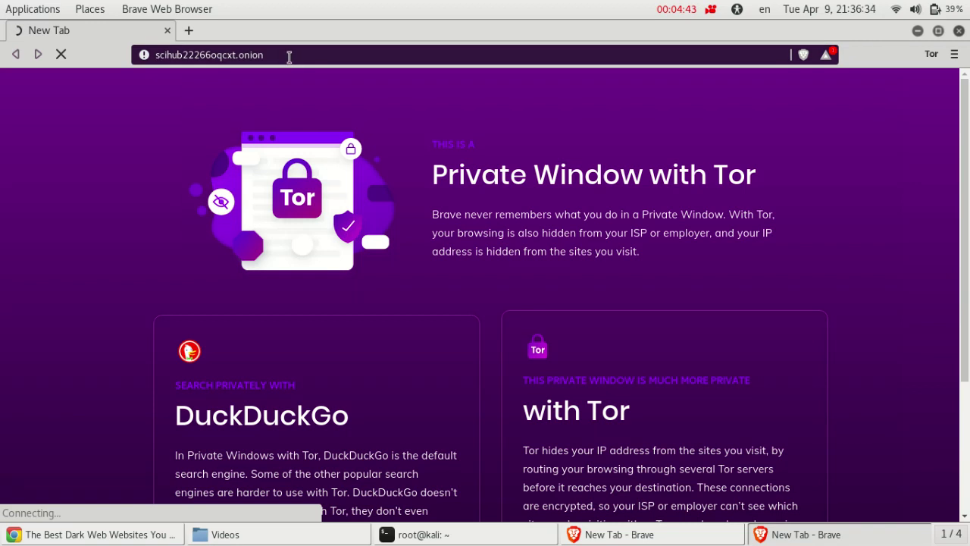
click(290, 56)
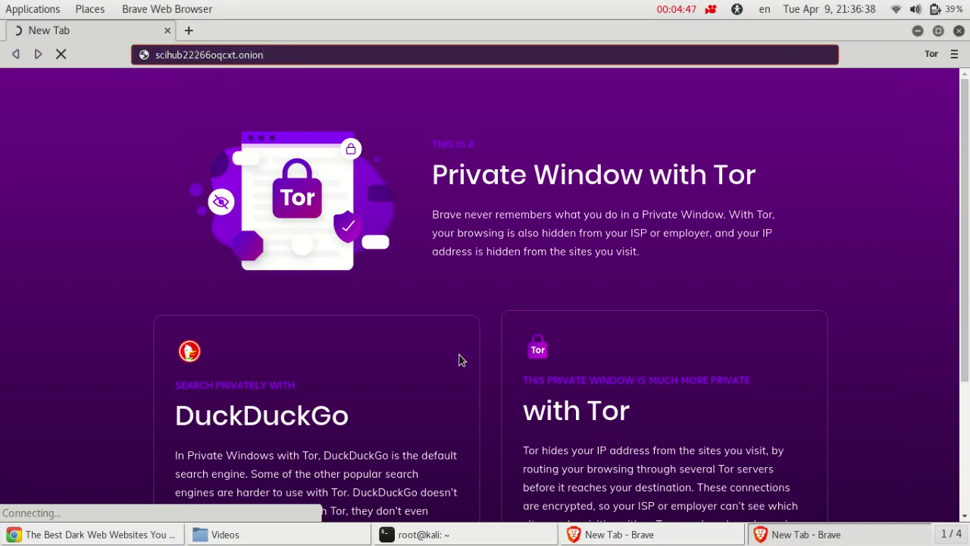
click(11, 537)
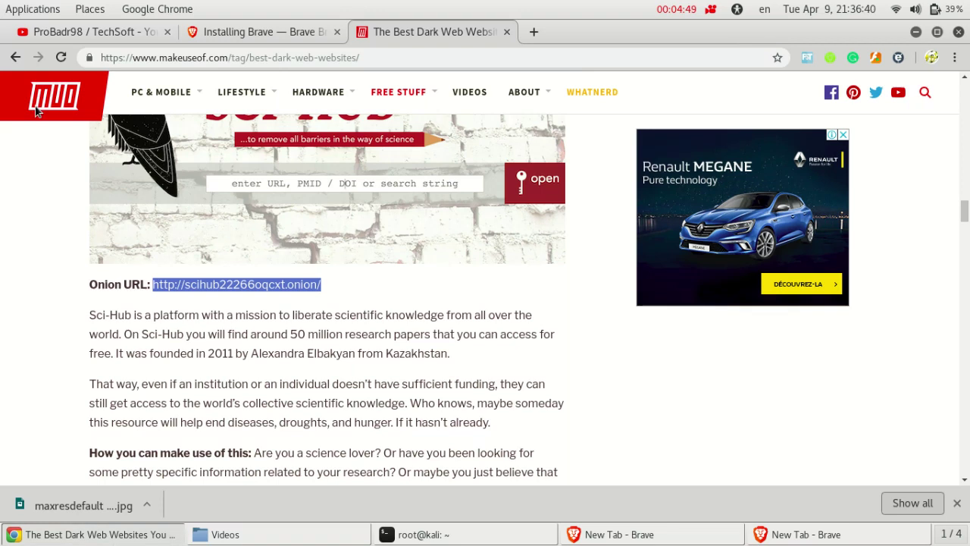
Go back to Google results and search for 'facebook dark net website'
click(13, 58)
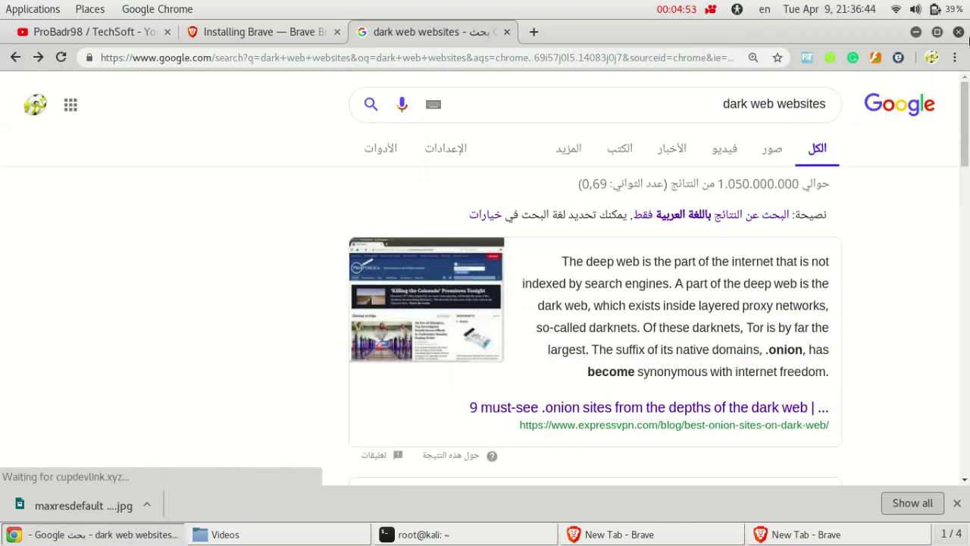
click(685, 99)
drag(684, 99, 875, 101)
key(alt+Tab)
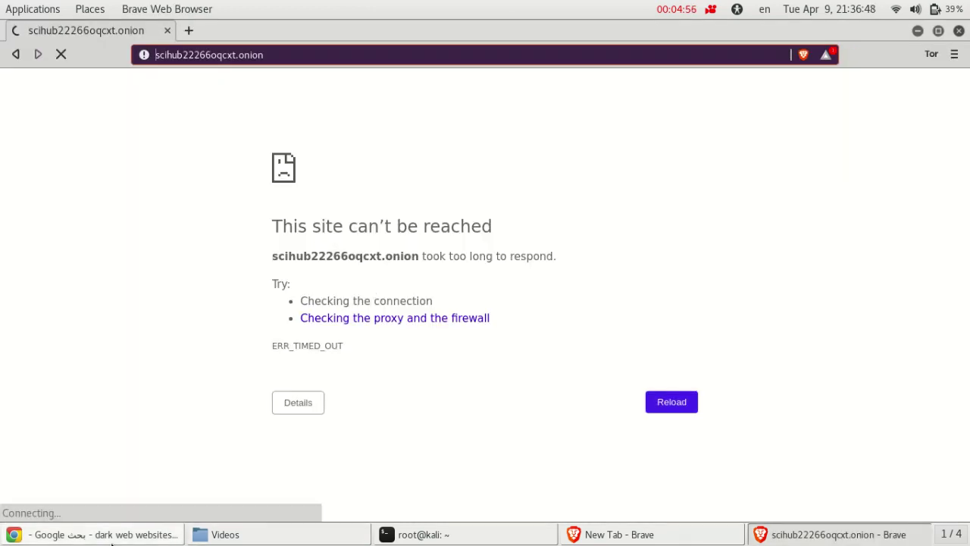
click(98, 534)
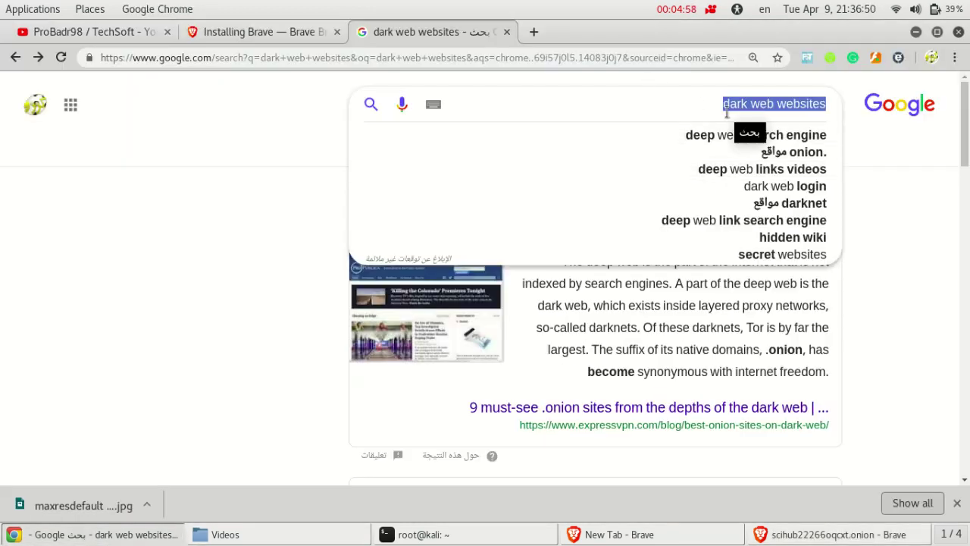
text(fa)
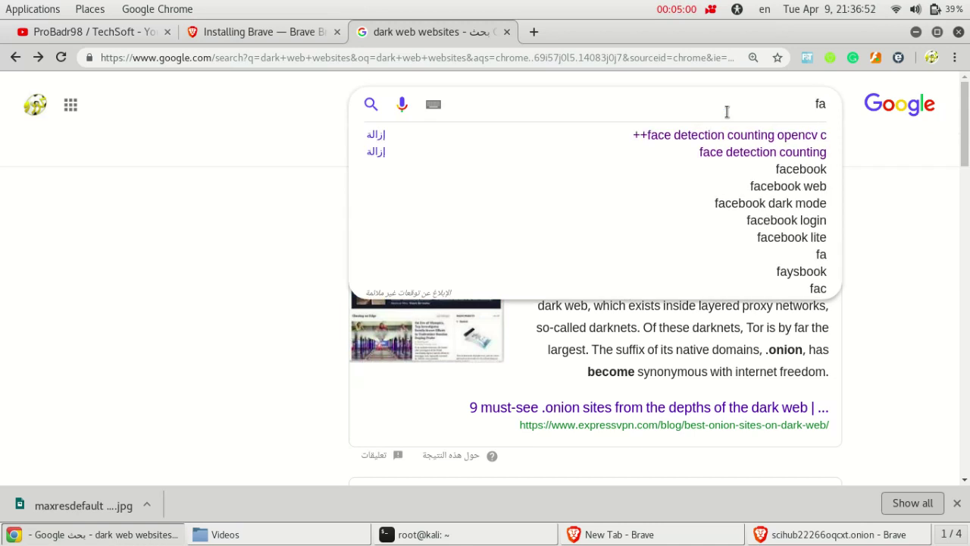
text(cebo)
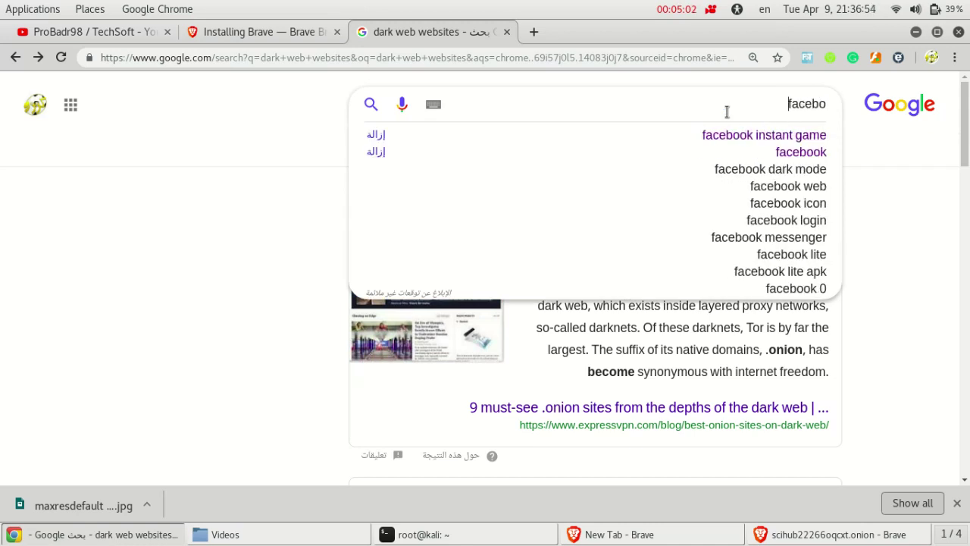
text(ok)
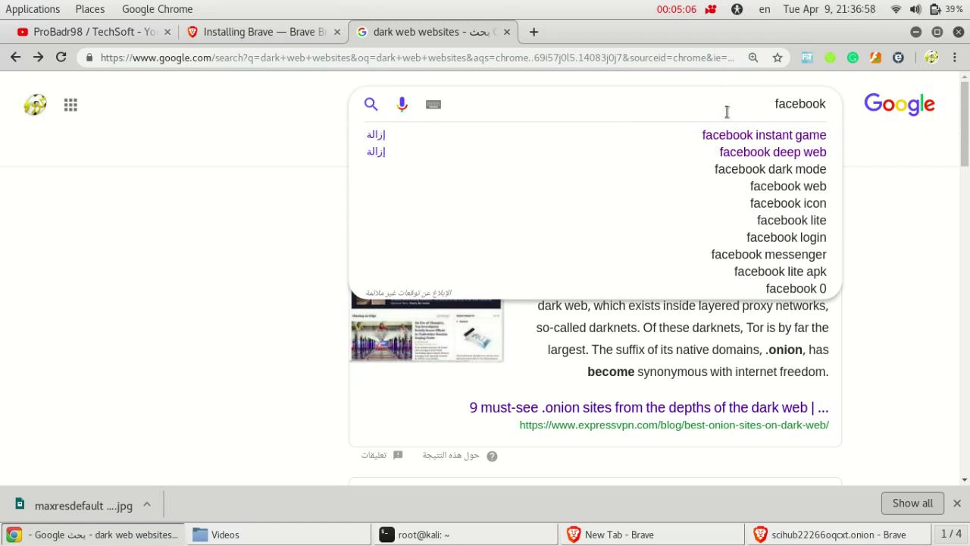
text( dark)
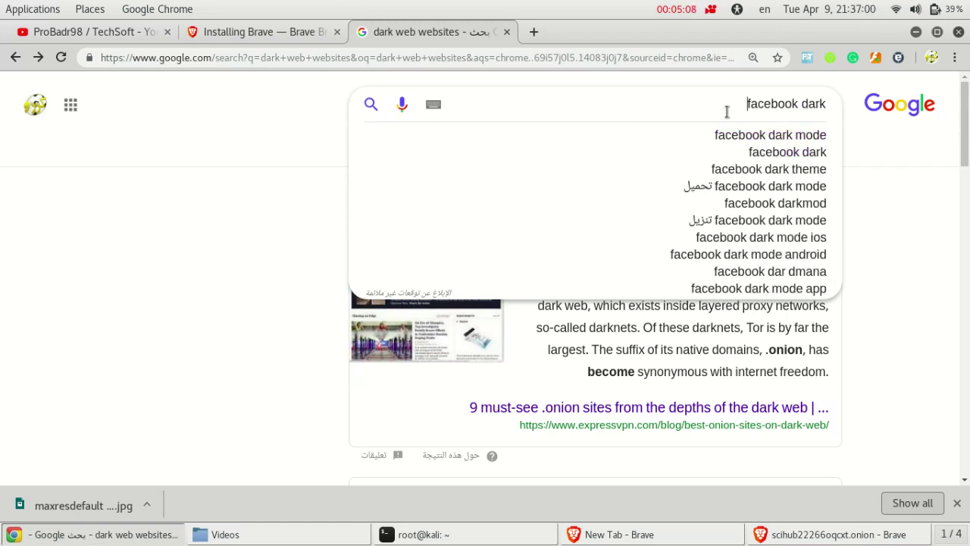
text( net)
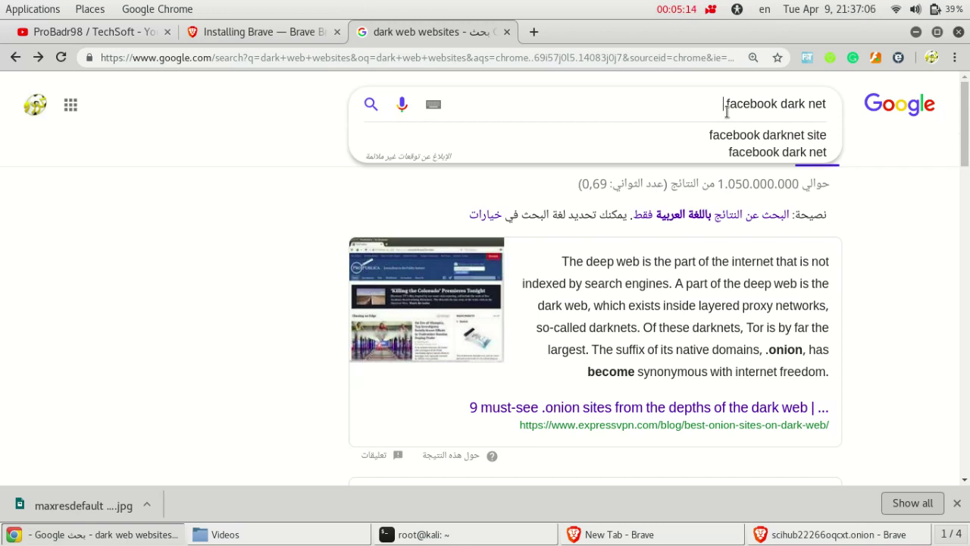
text( website)
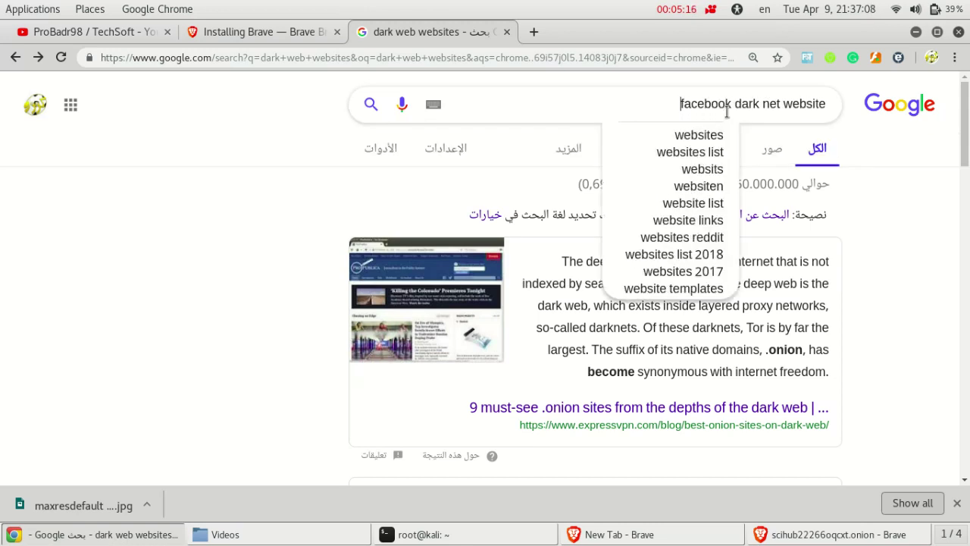
key(Return)
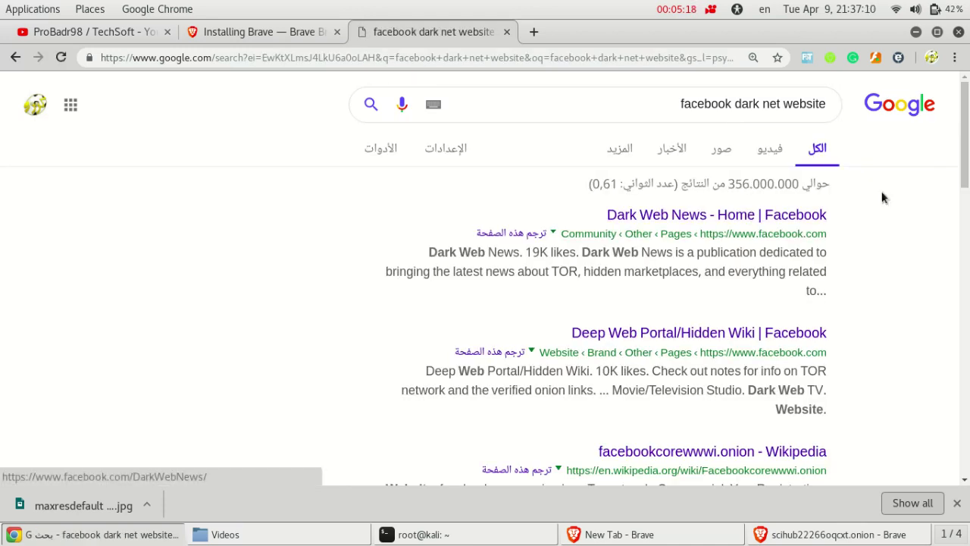
Copy the facebookcorewwwi.onion address from the Wikipedia result snippet
drag(967, 154, 968, 222)
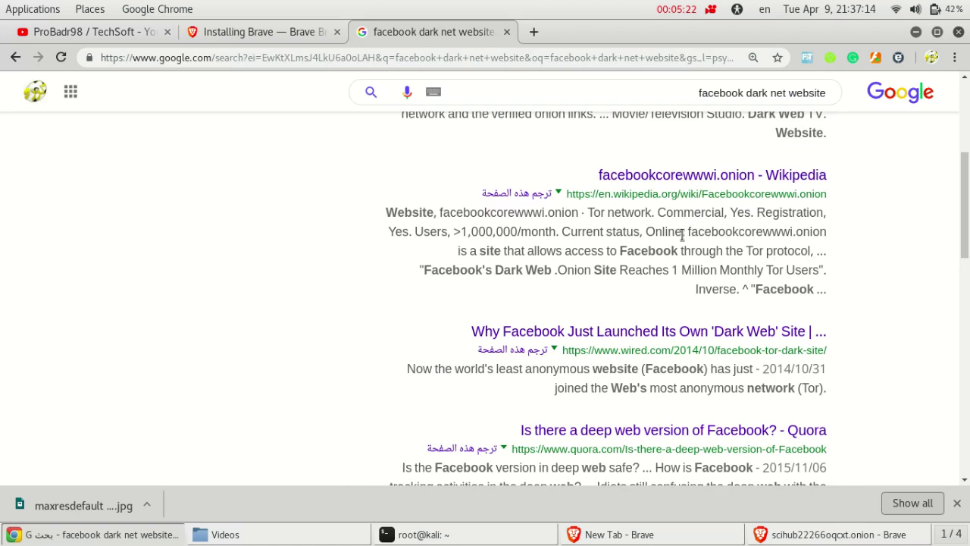
drag(689, 232, 827, 230)
right_click(809, 227)
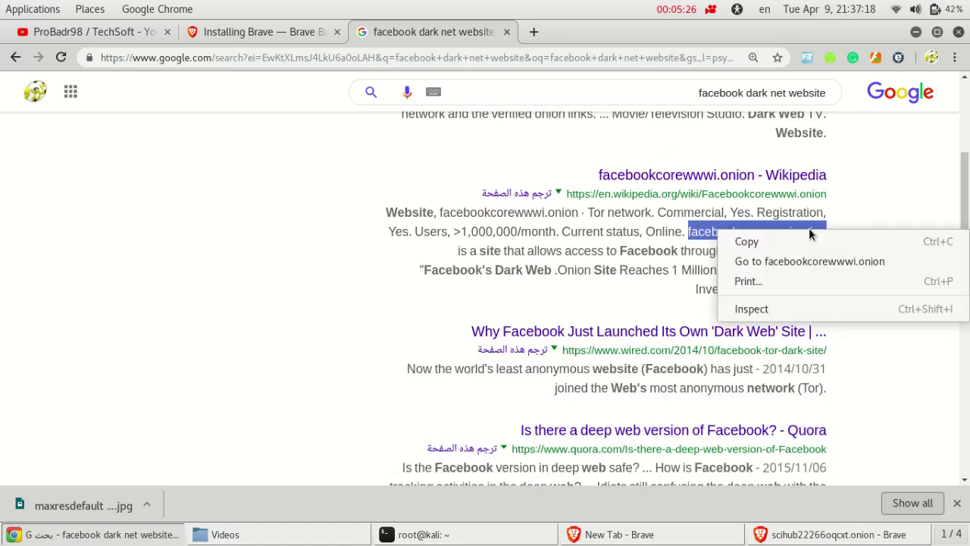
click(805, 240)
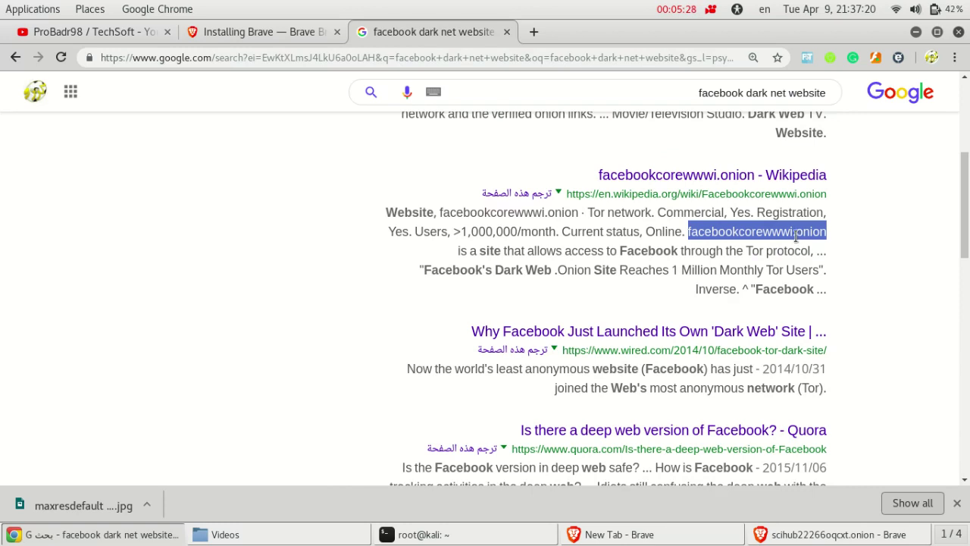
In the Brave Tor window, load the pasted facebookcorewwwi.onion address in a new tab
click(834, 534)
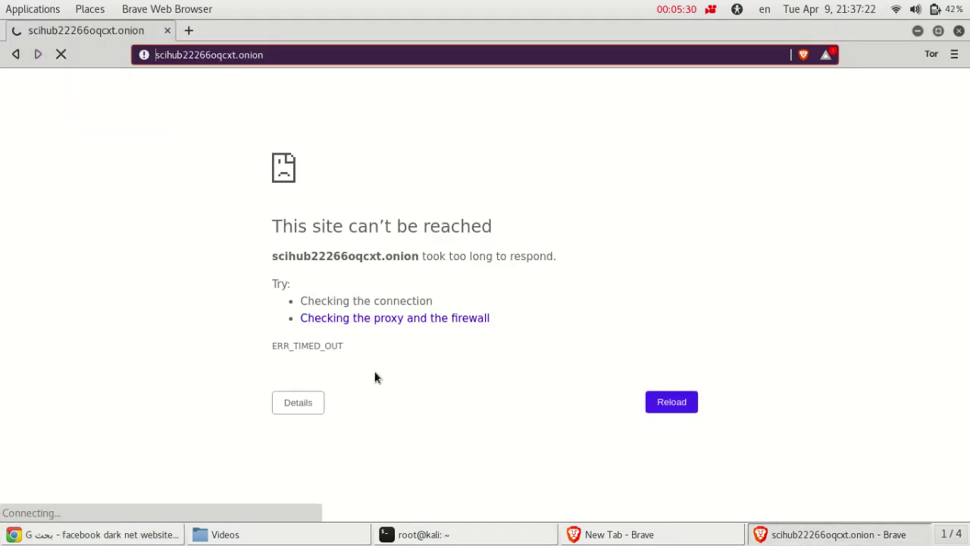
click(190, 30)
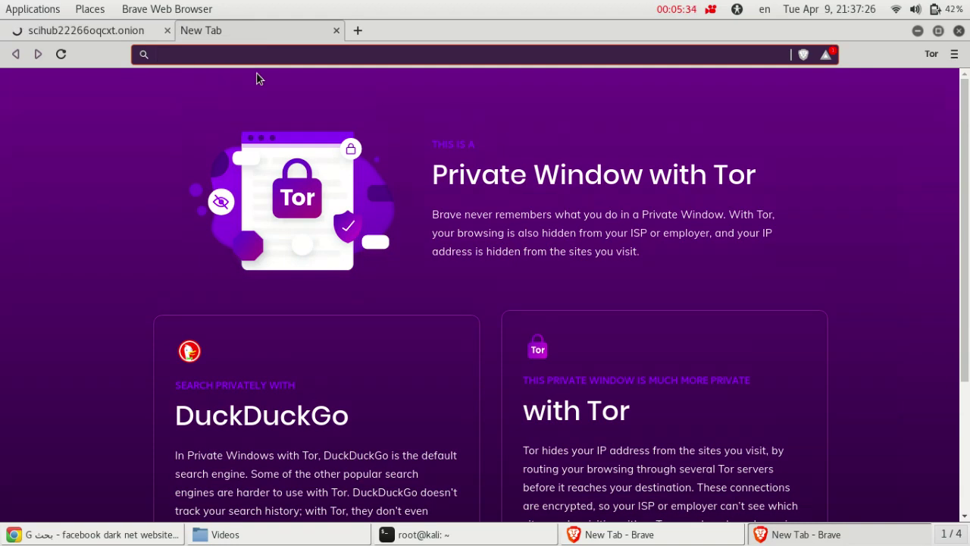
key(ctrl+v)
key(Return)
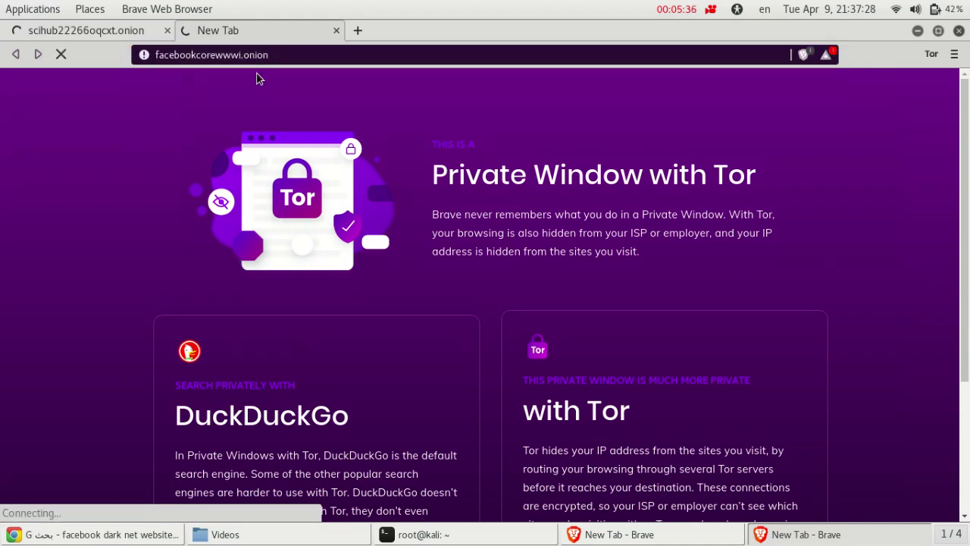
Close the timed-out Sci-Hub tab, leaving Facebook's onion login page open
click(89, 35)
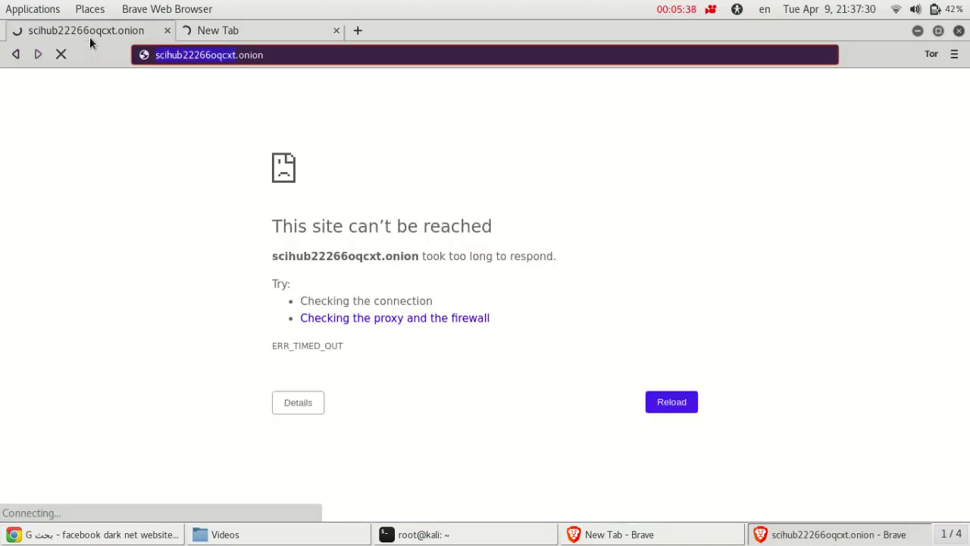
click(287, 34)
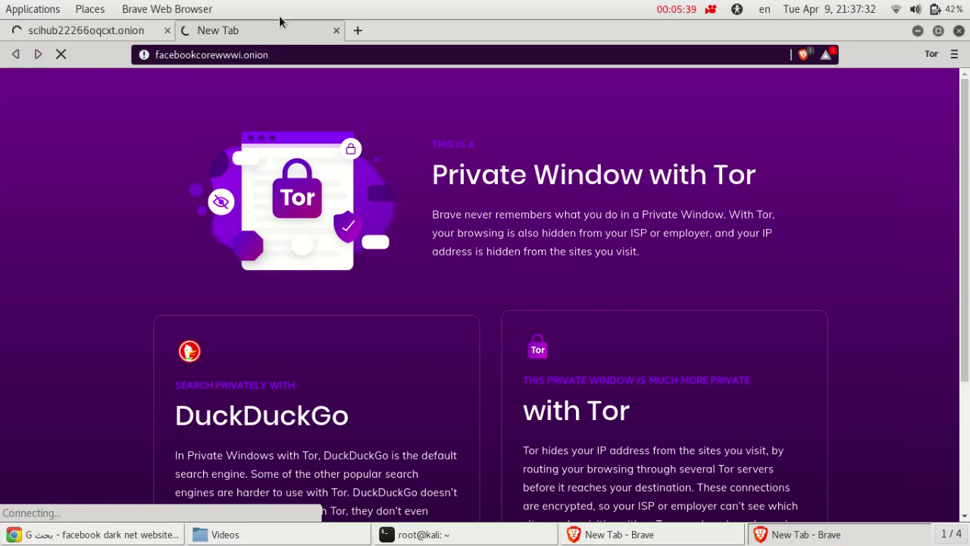
click(167, 30)
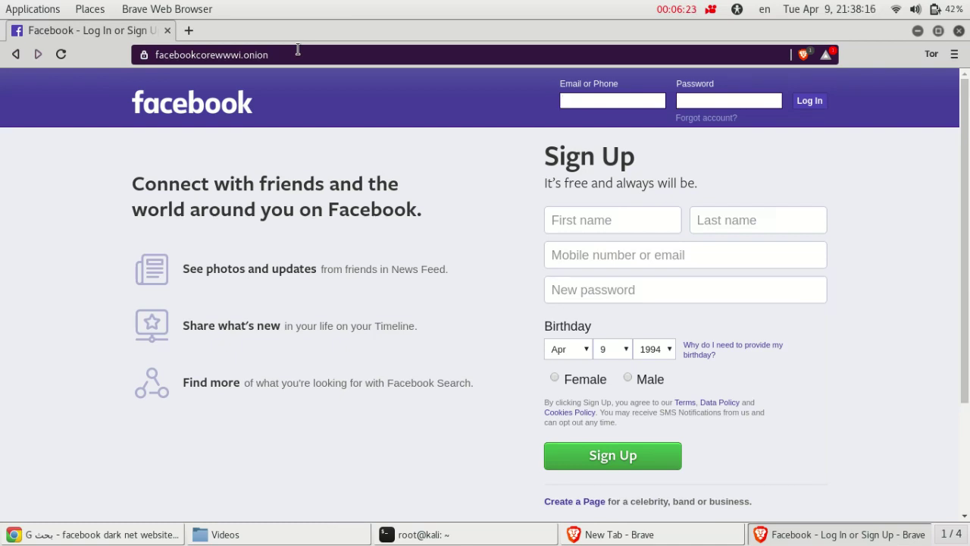
click(961, 58)
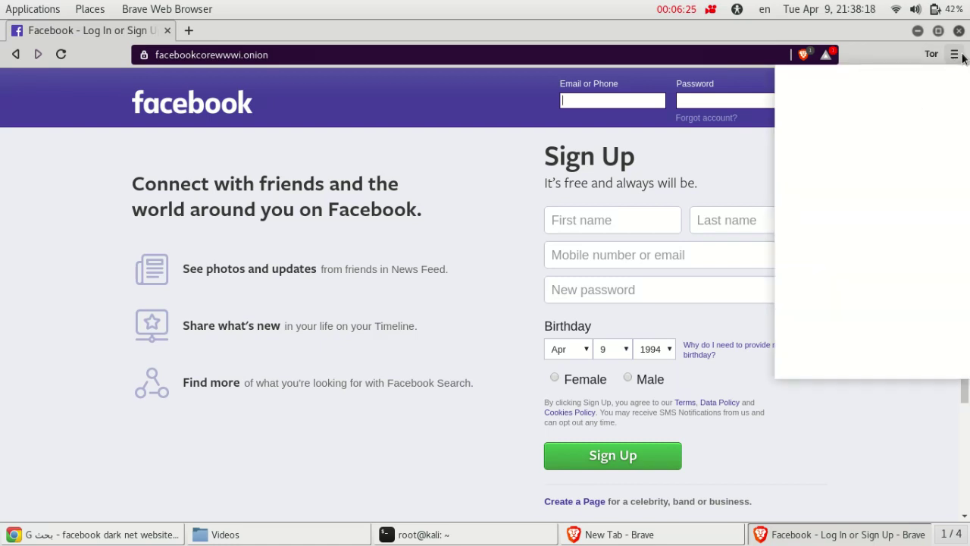
click(962, 57)
click(961, 57)
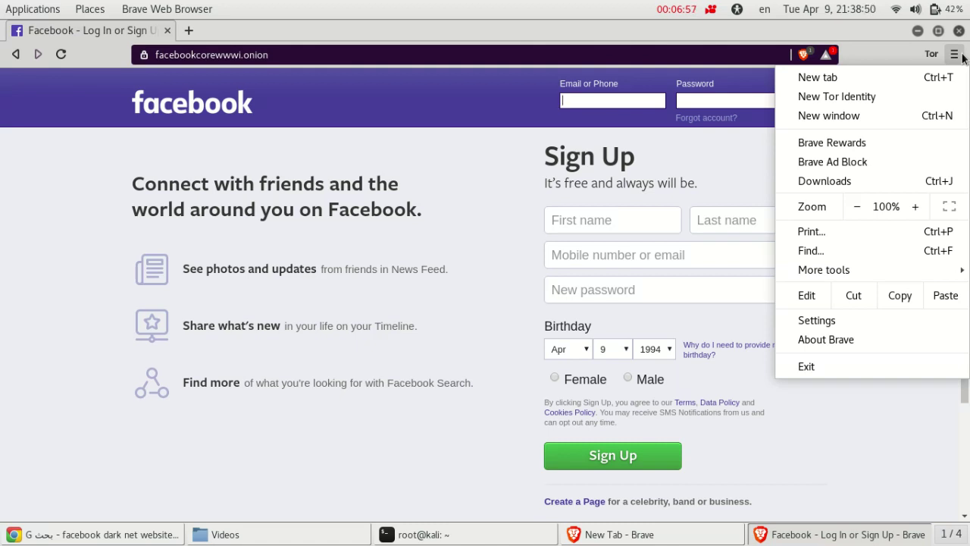
click(959, 56)
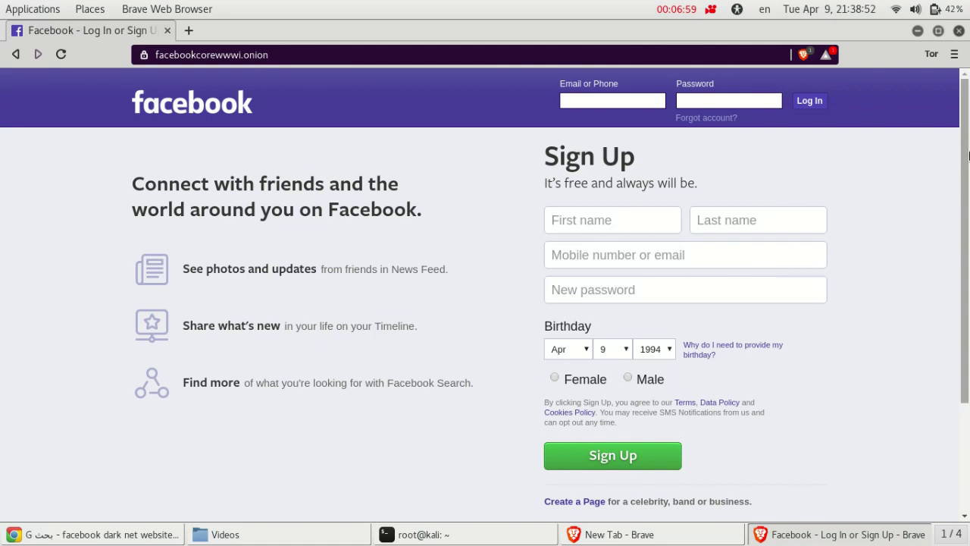